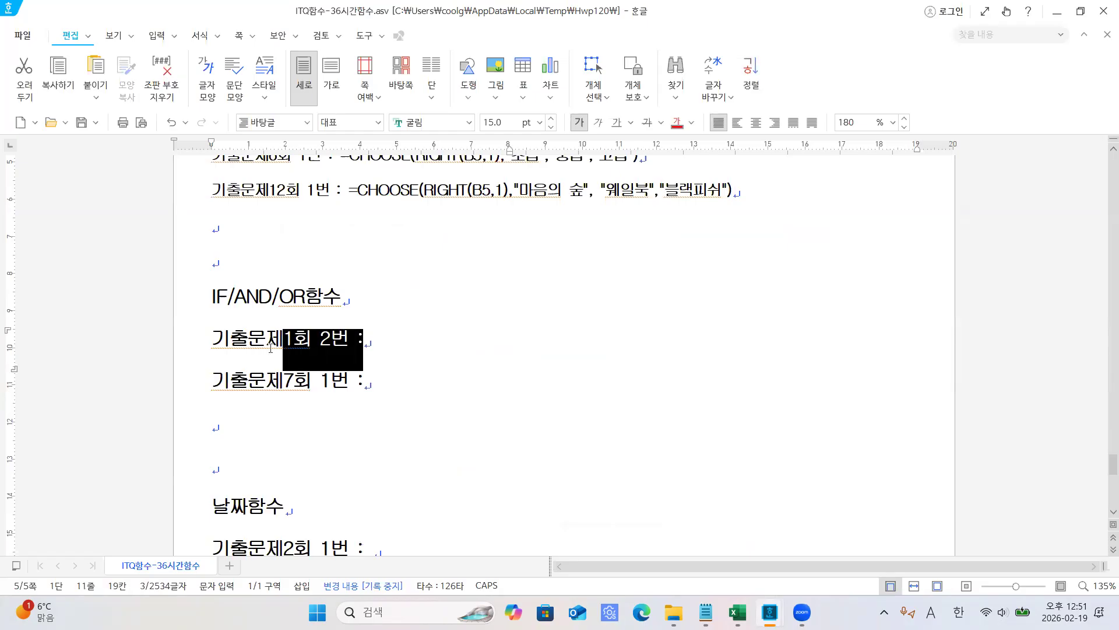
click(422, 354)
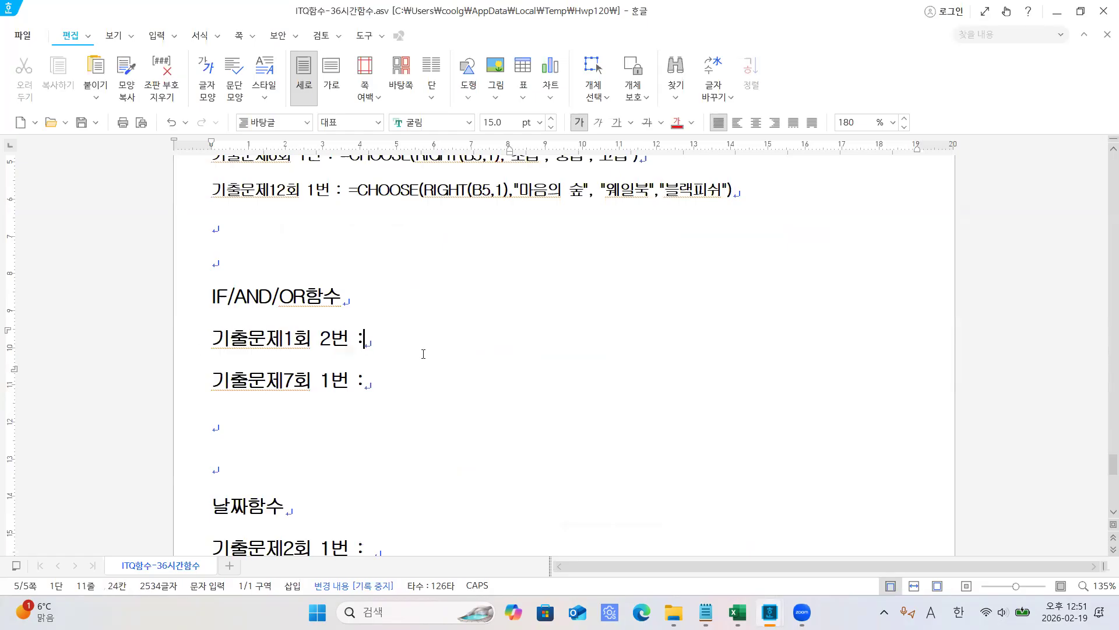
drag(369, 343, 204, 339)
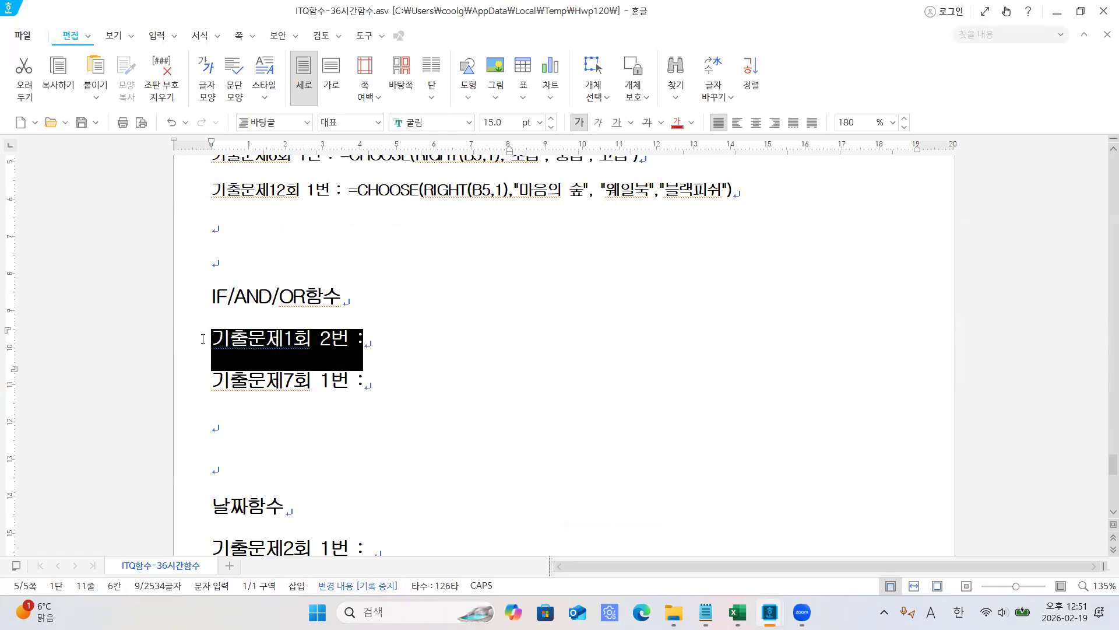
click(459, 349)
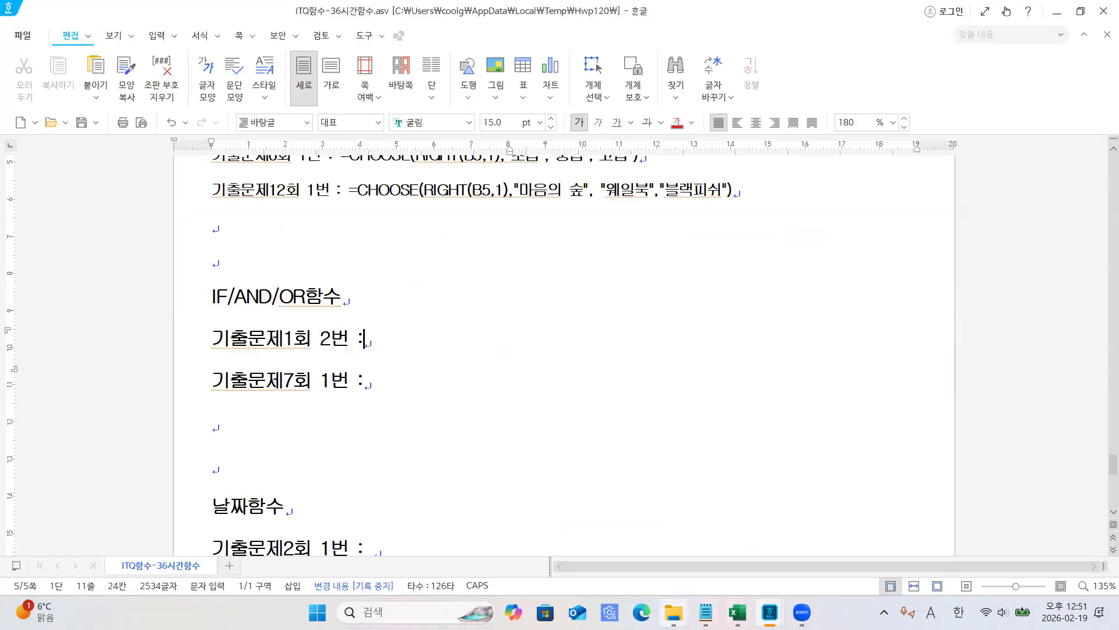
Open the workbook 기출문제1회-한마음 수입식자재.xlsx from the 2026-ITQ원본 folder in File Explorer.
click(674, 612)
click(626, 565)
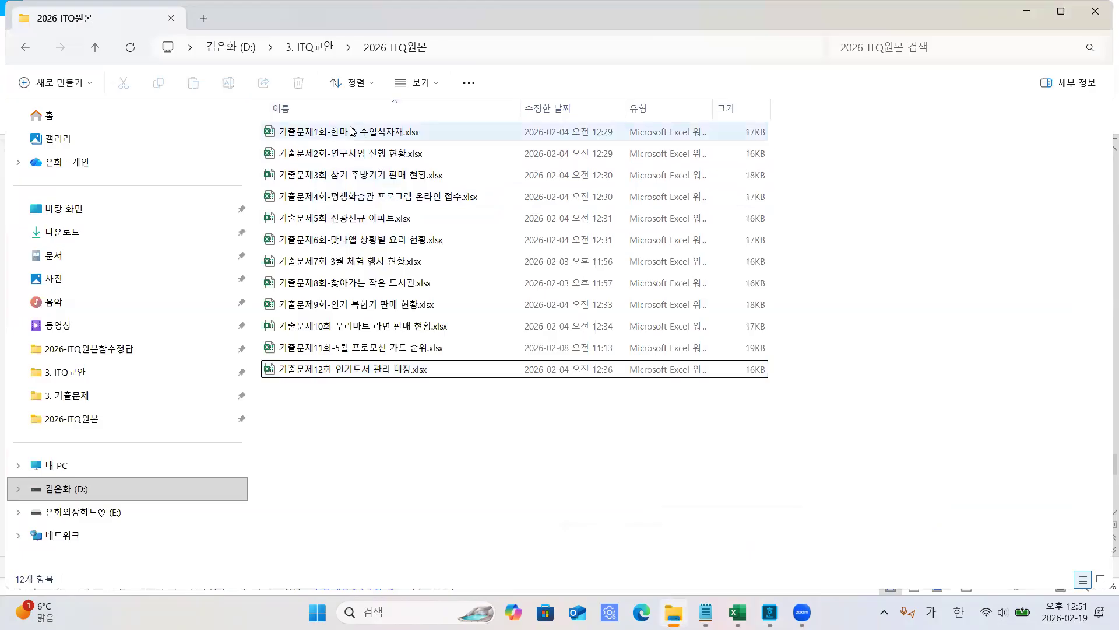
double_click(357, 132)
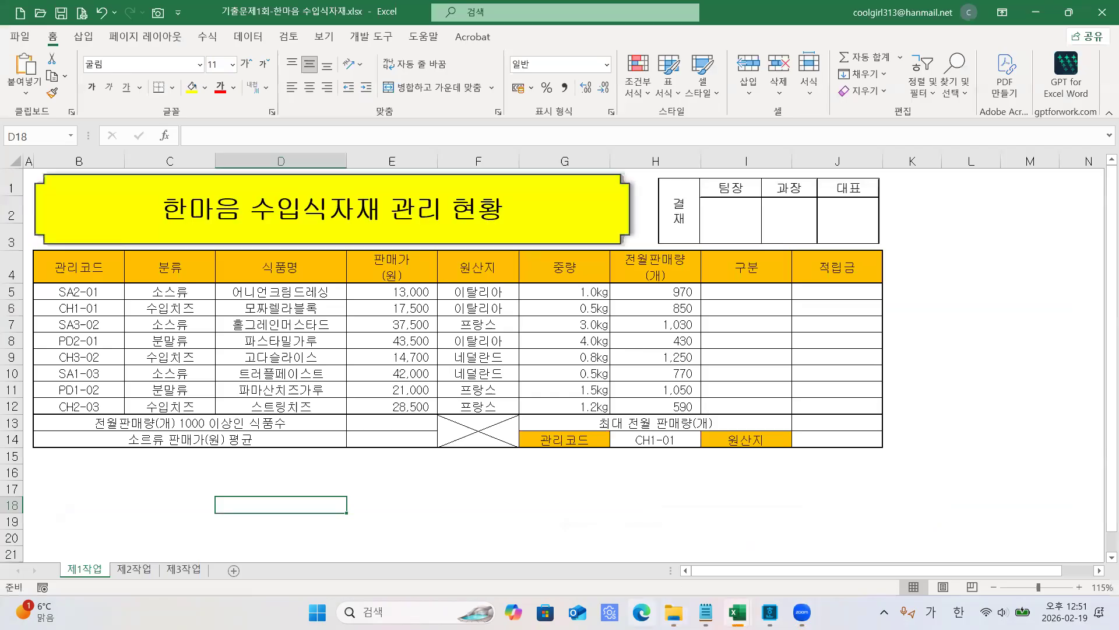
Open 1. 한마음 수입식자재.pdf from the 3. 기출문제 folder and show the function conditions (1)~(7) on page 2.
mouse_move(674, 612)
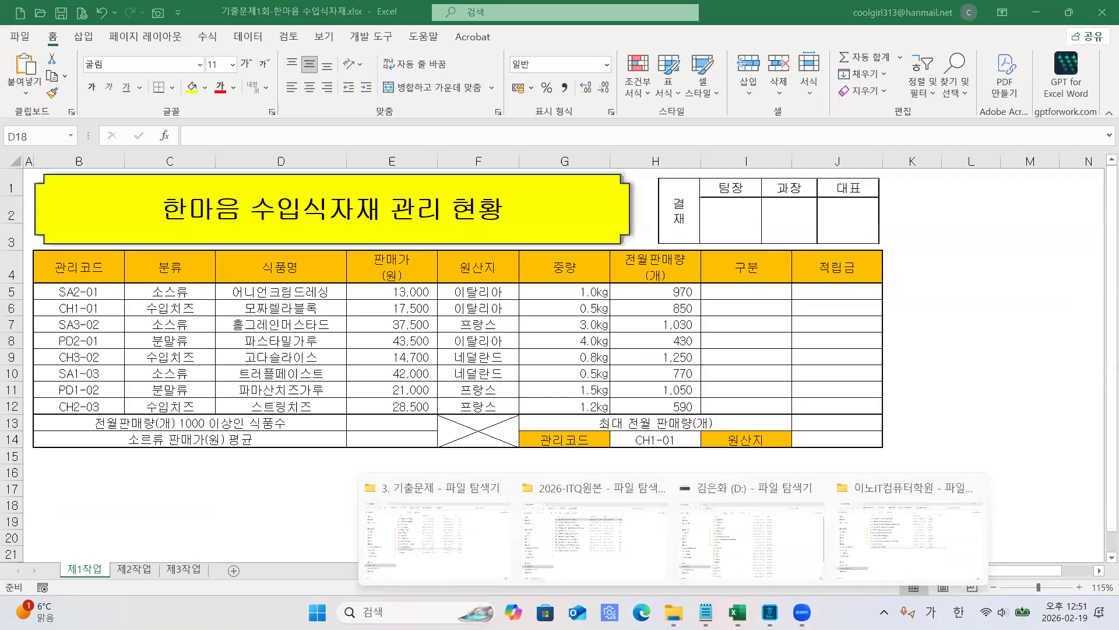
click(752, 530)
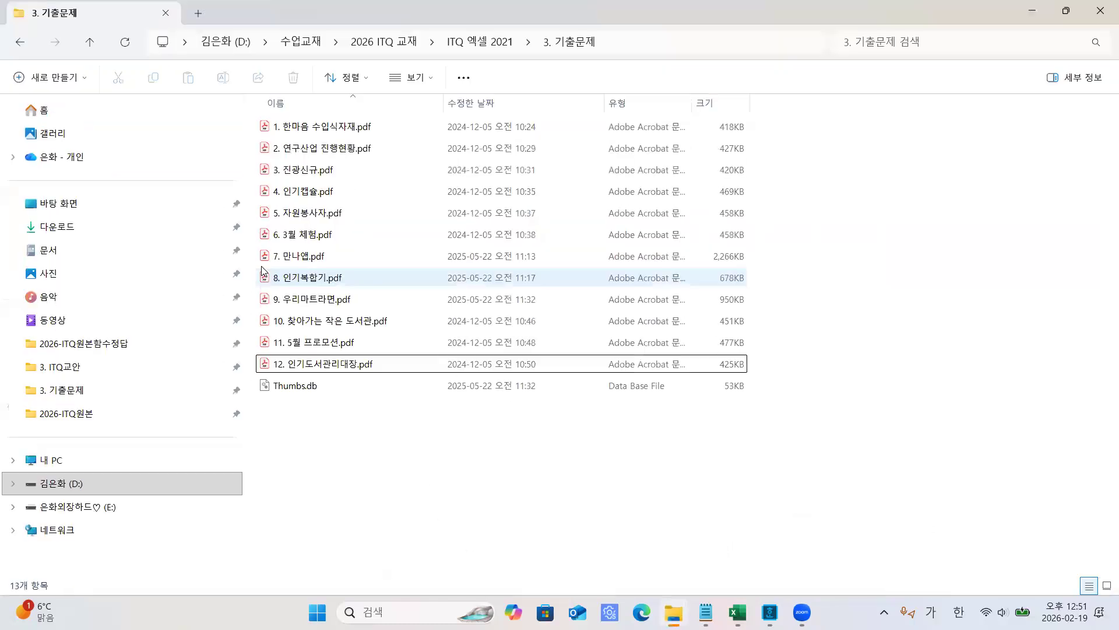
click(294, 137)
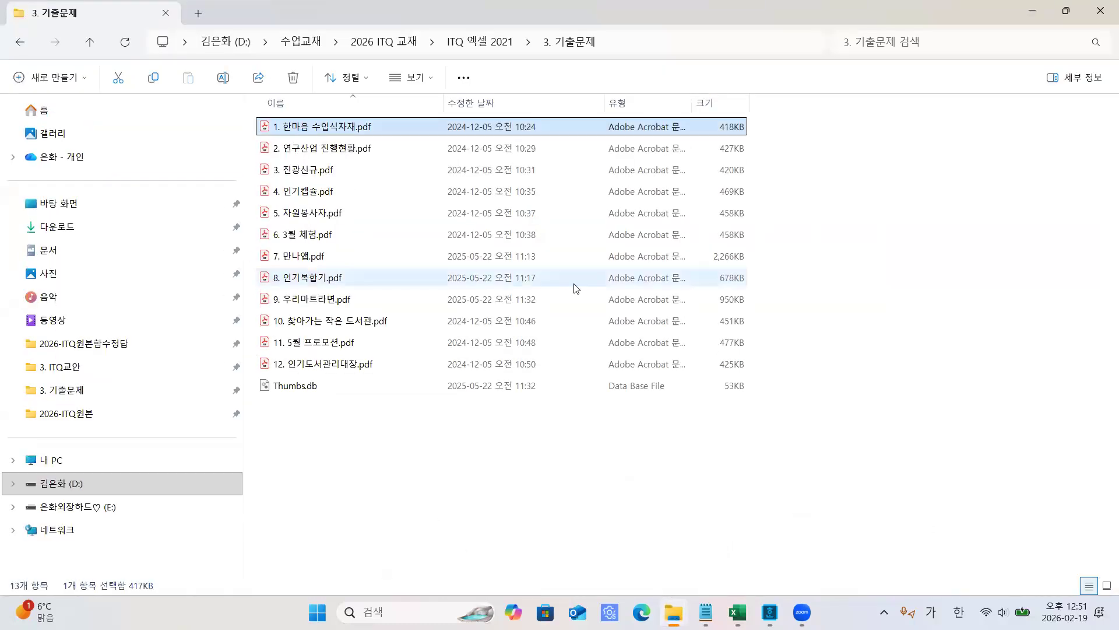
key(Return)
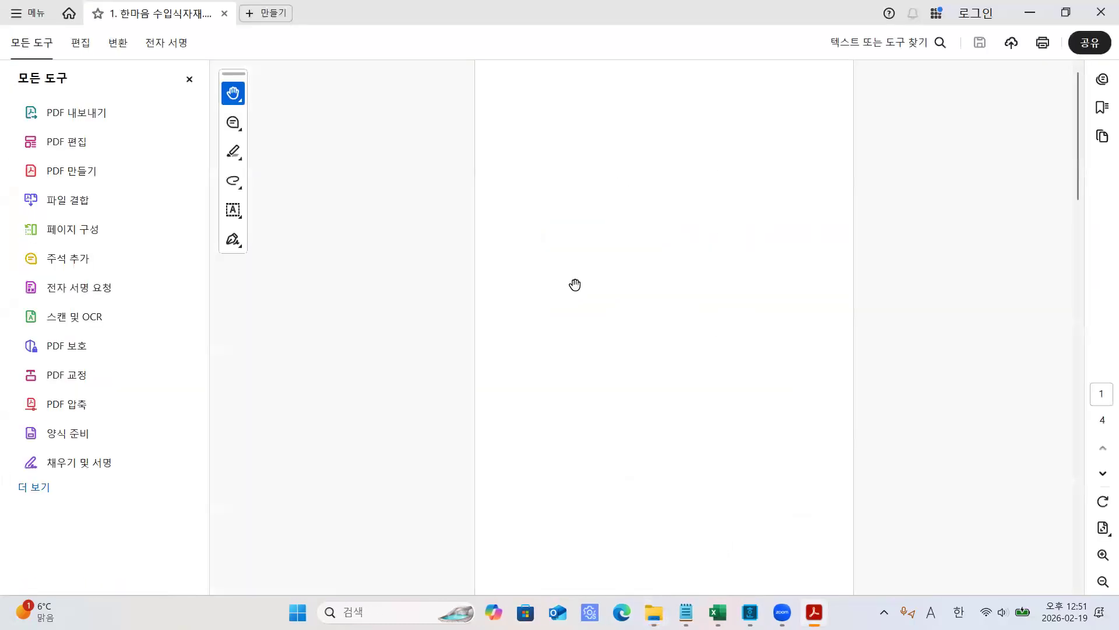
scroll(694, 305, down, 1)
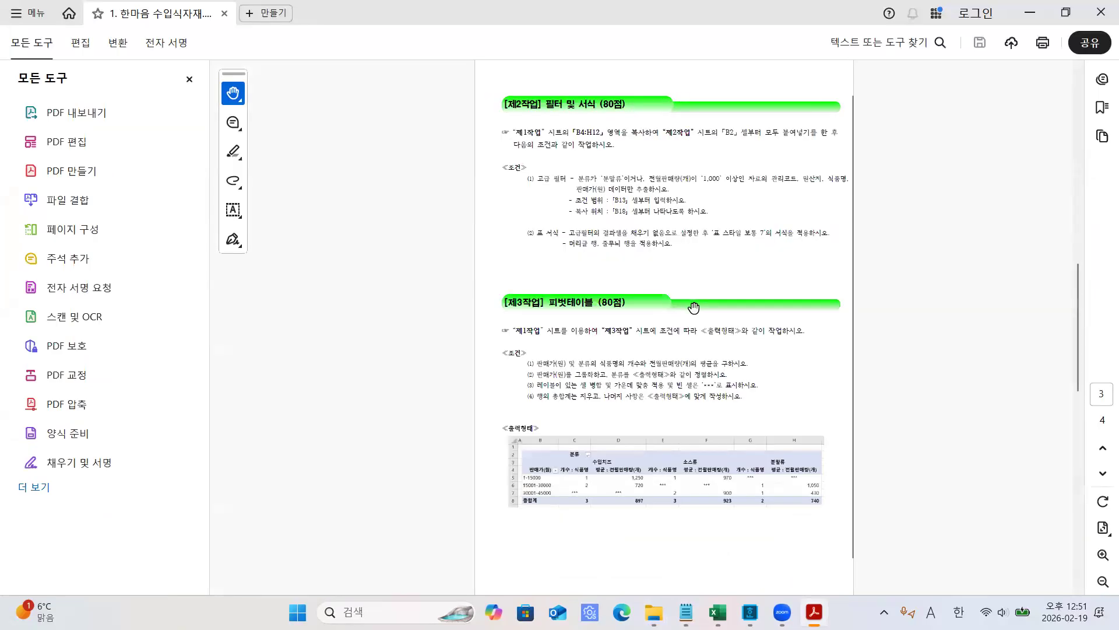
scroll(874, 365, up, 2)
scroll(873, 365, up, 2)
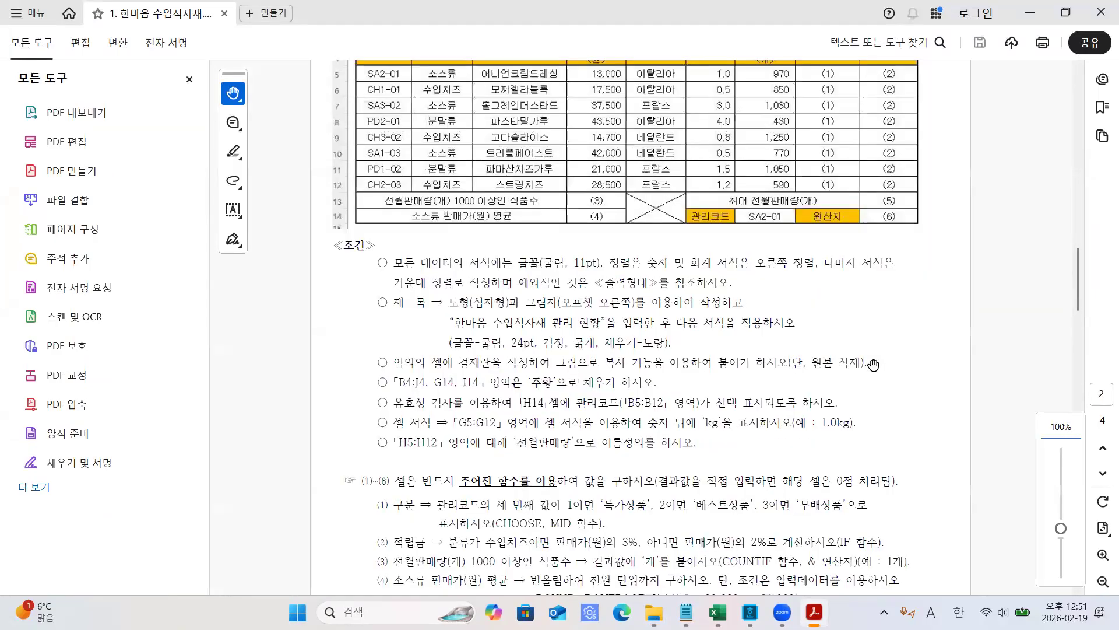
scroll(852, 363, down, 2)
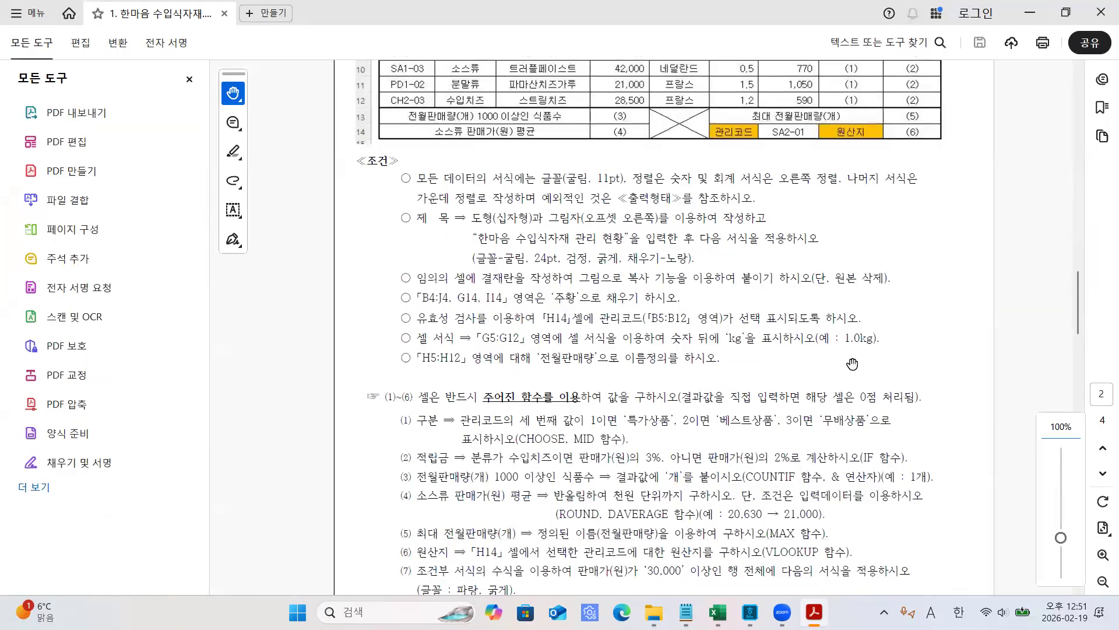
scroll(852, 363, down, 1)
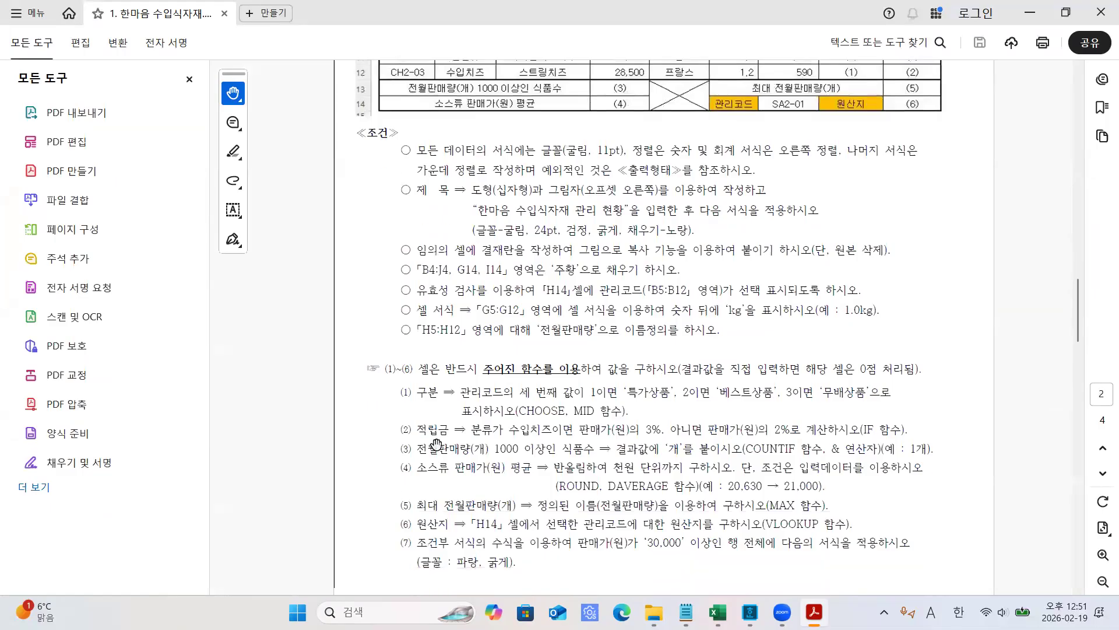
Check the question number of the 기출문제1회 entry in the Hangul function notes and return to the exam PDF.
mouse_move(782, 612)
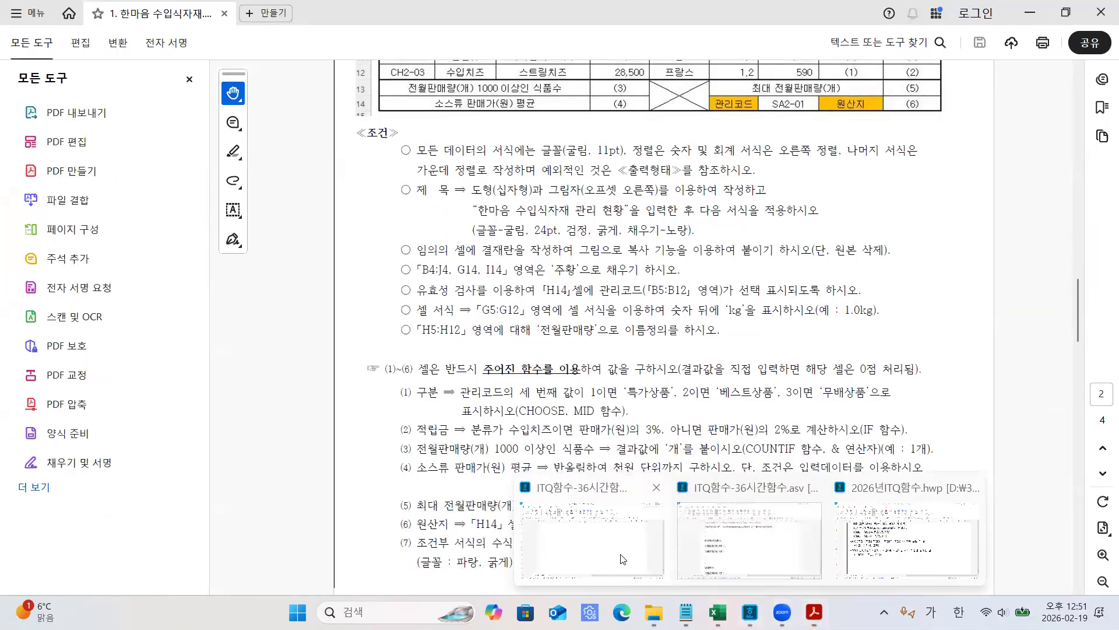
click(720, 551)
drag(327, 347, 373, 350)
click(441, 351)
key(alt+Tab)
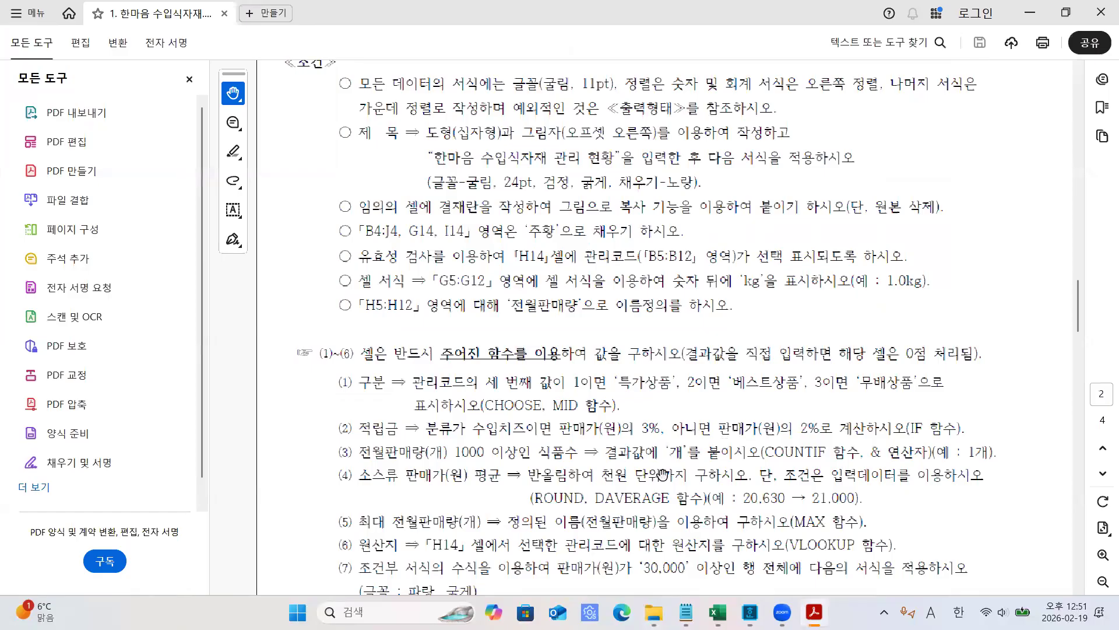
Examine condition (2) for 적립금 in the exam PDF, marking where the IF test ends and where multiplication is needed.
scroll(548, 481, up, 1)
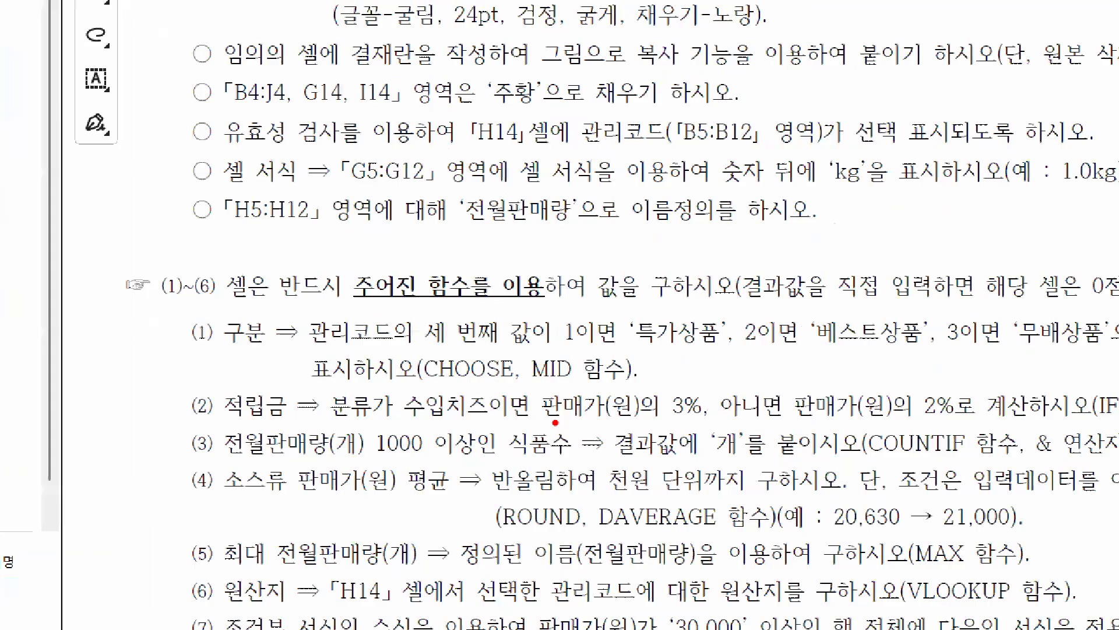
drag(539, 371, 518, 438)
key(Escape)
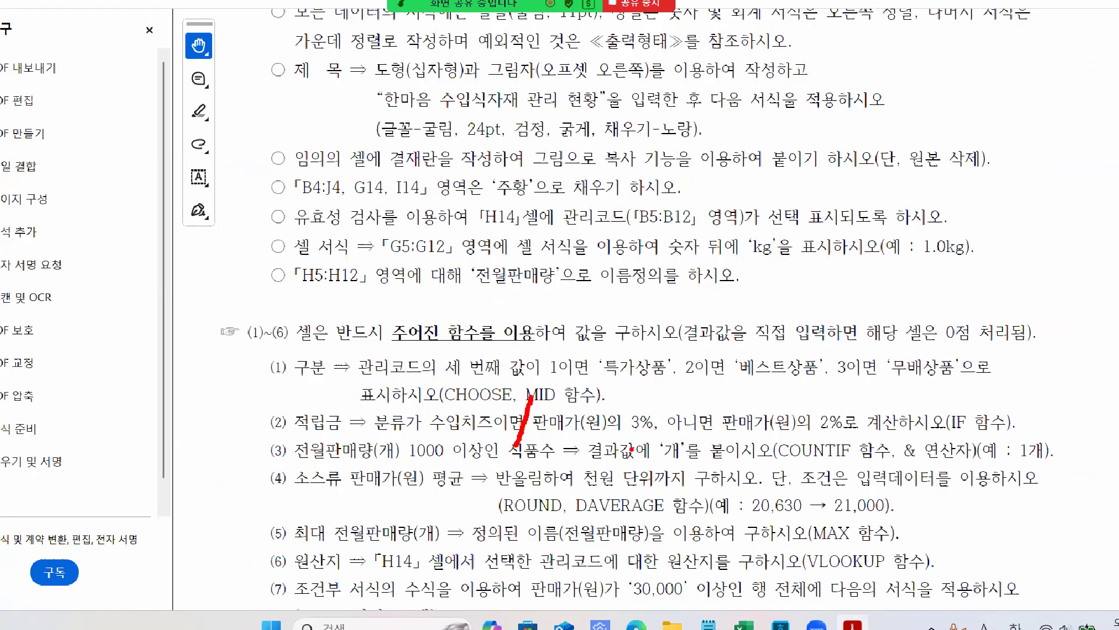
mouse_move(628, 415)
mouse_down()
mouse_move(604, 446)
mouse_move(634, 446)
mouse_up()
mouse_move(815, 422)
mouse_down()
mouse_move(801, 444)
mouse_move(811, 434)
mouse_up()
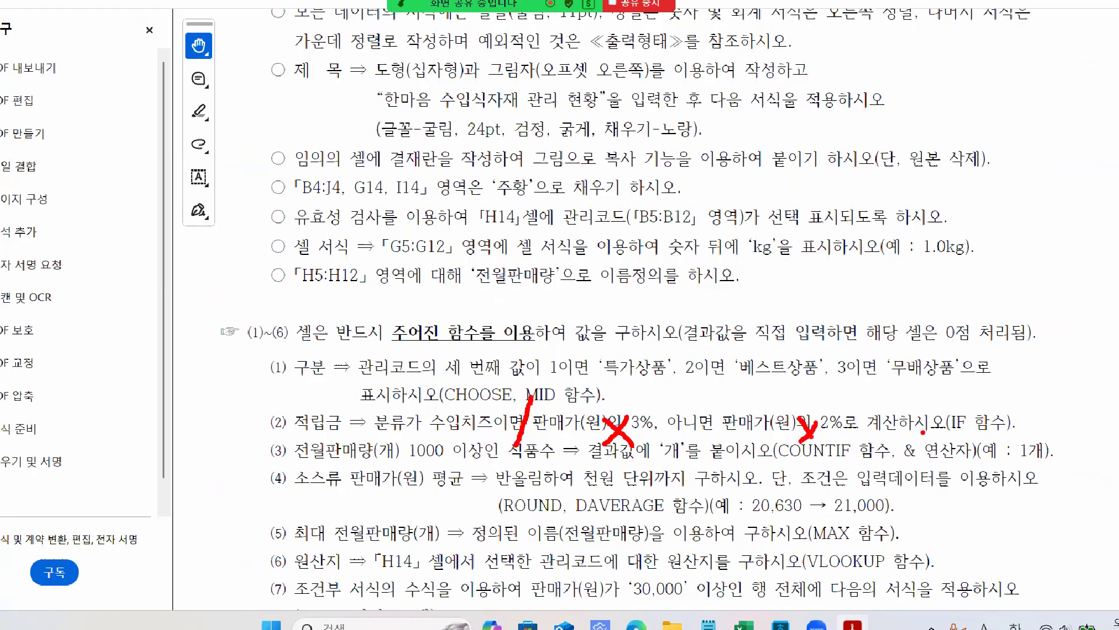
mouse_move(1028, 432)
mouse_down()
mouse_move(916, 401)
mouse_move(1027, 432)
mouse_up()
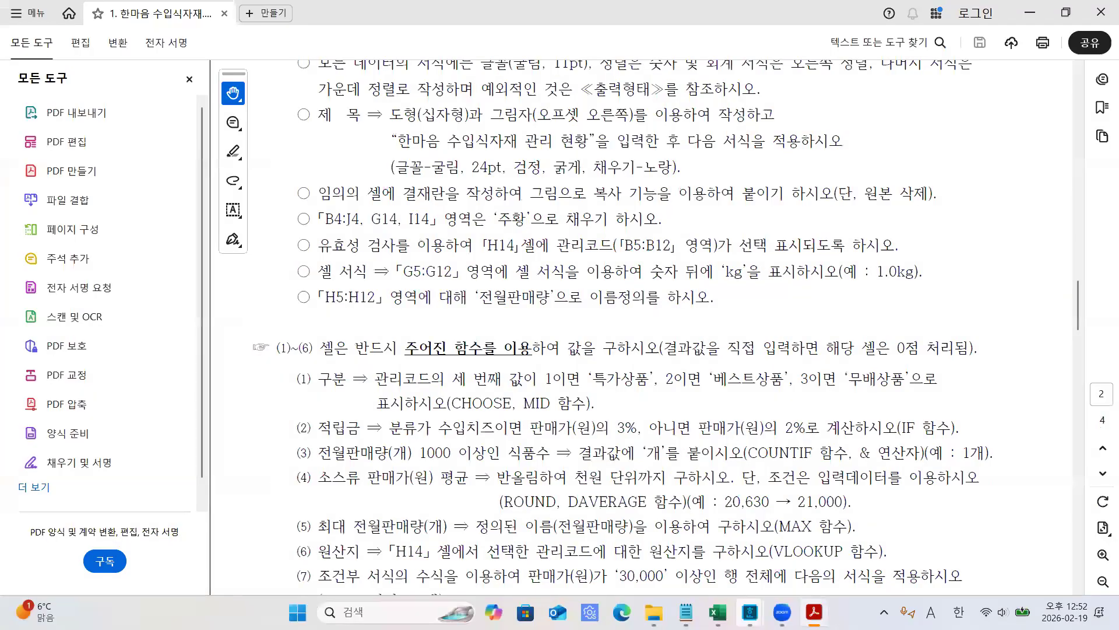
Switch to the Excel workbook and start an IF formula in 적립금 cell J5 with the test C5="수입치즈".
click(754, 539)
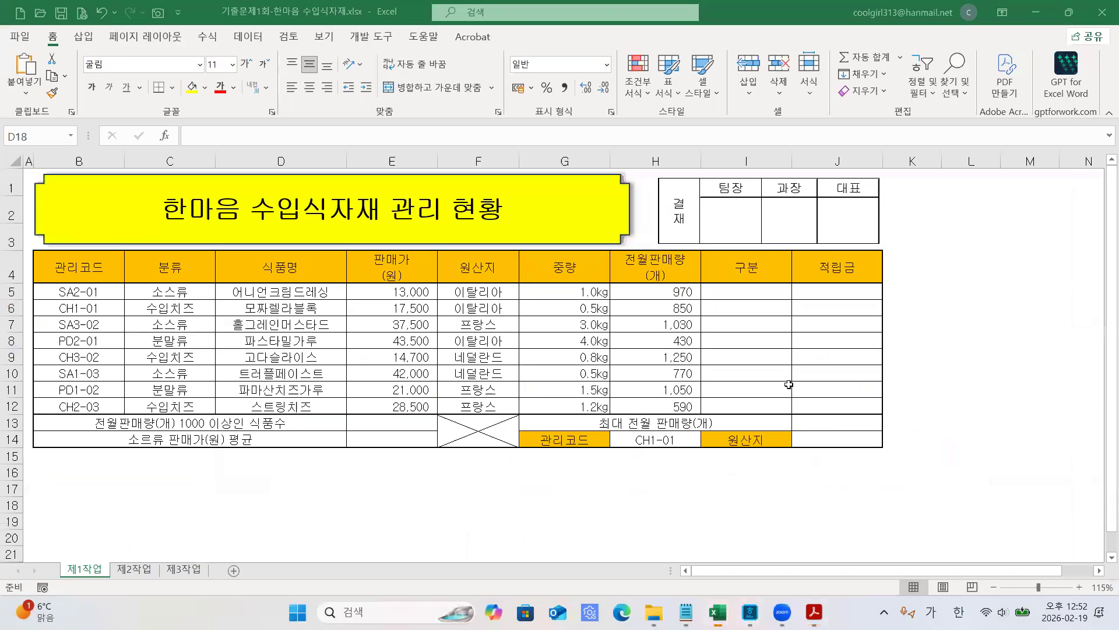
click(811, 295)
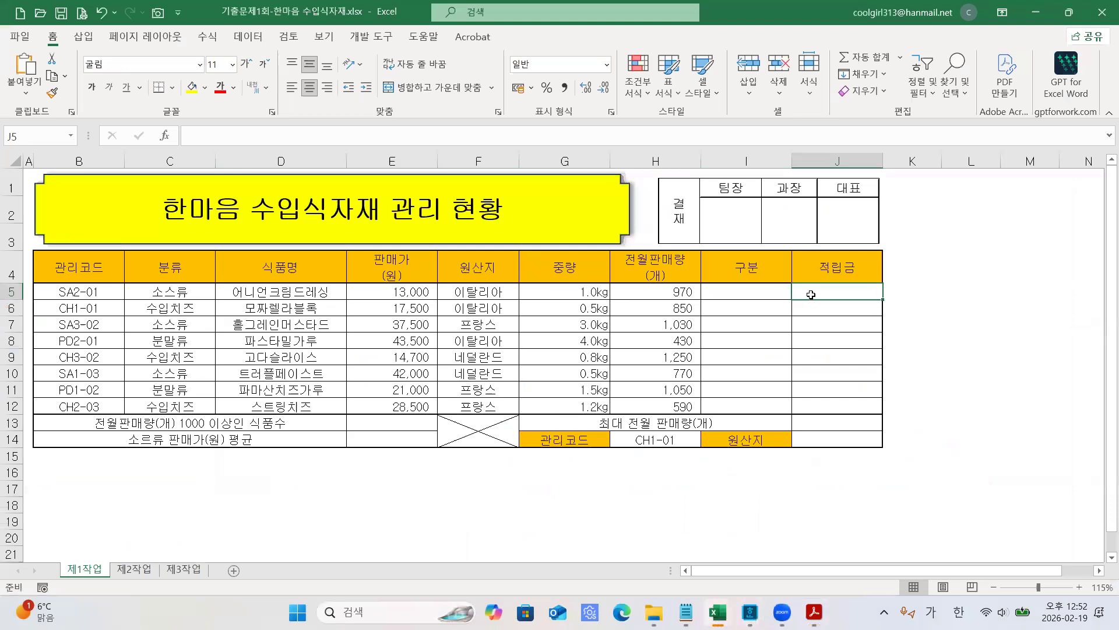
text(=ㅑㄹ)
key(BackSpace)
key(BackSpace)
key(Hangul)
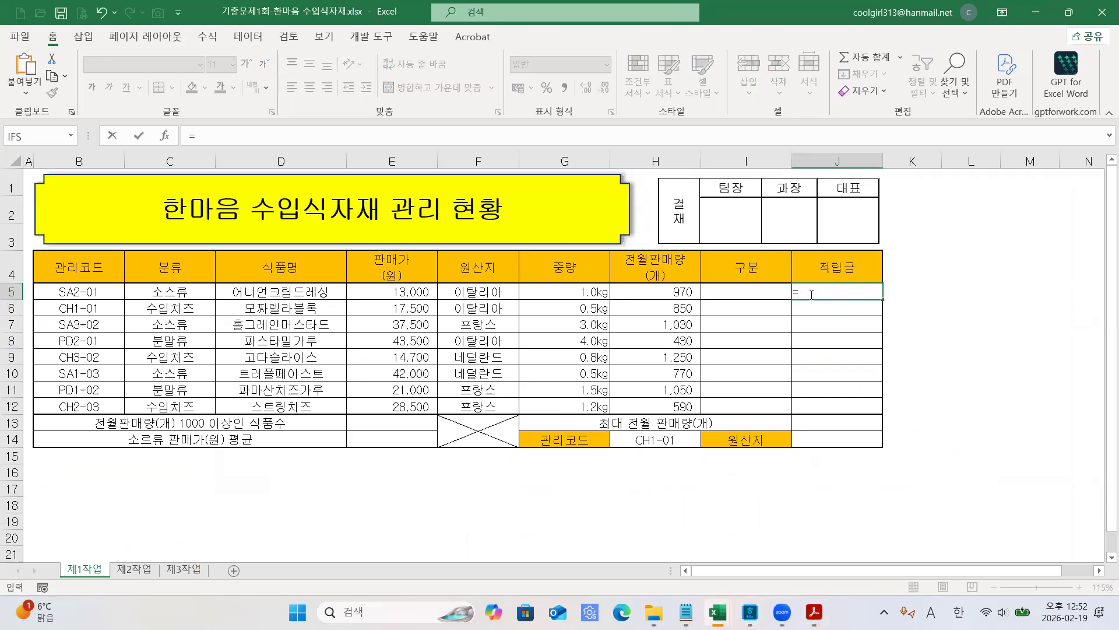
text(IF)
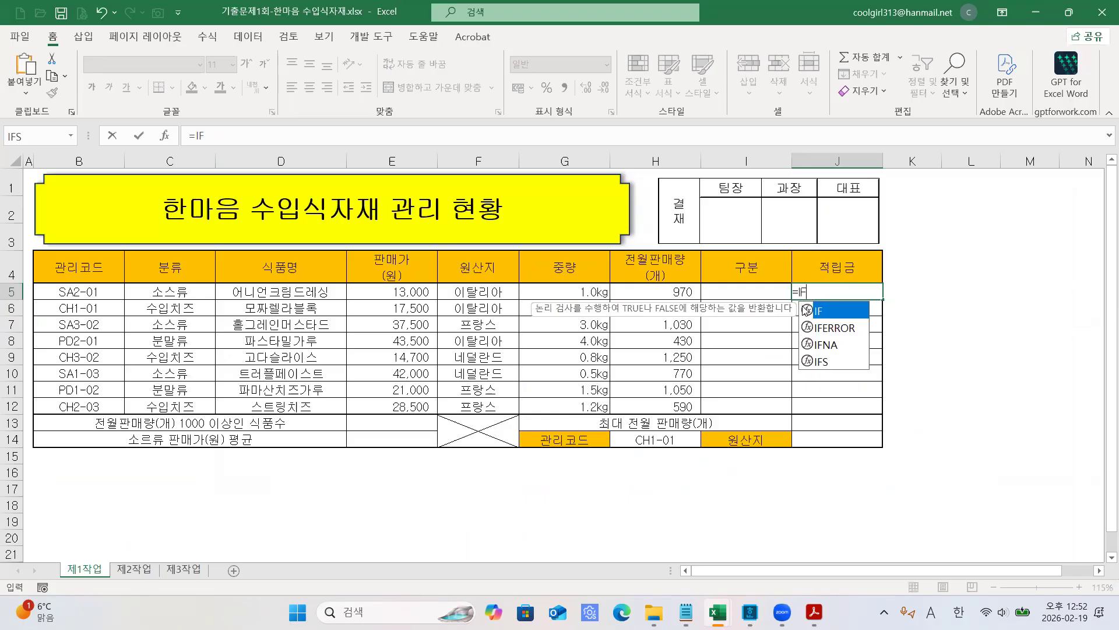
text(()
click(238, 139)
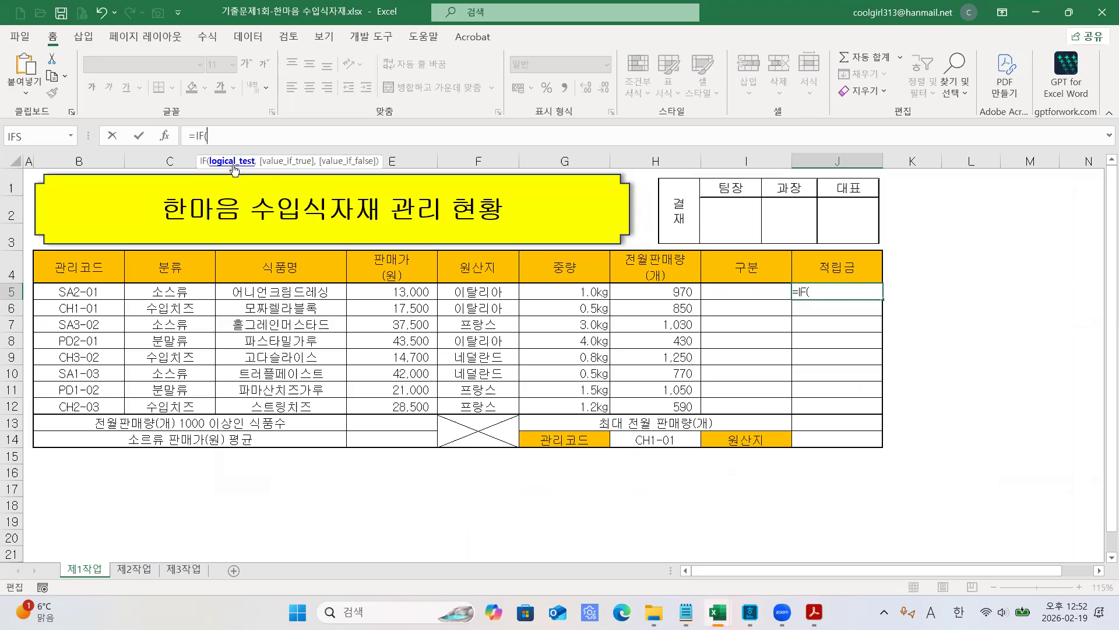
click(177, 295)
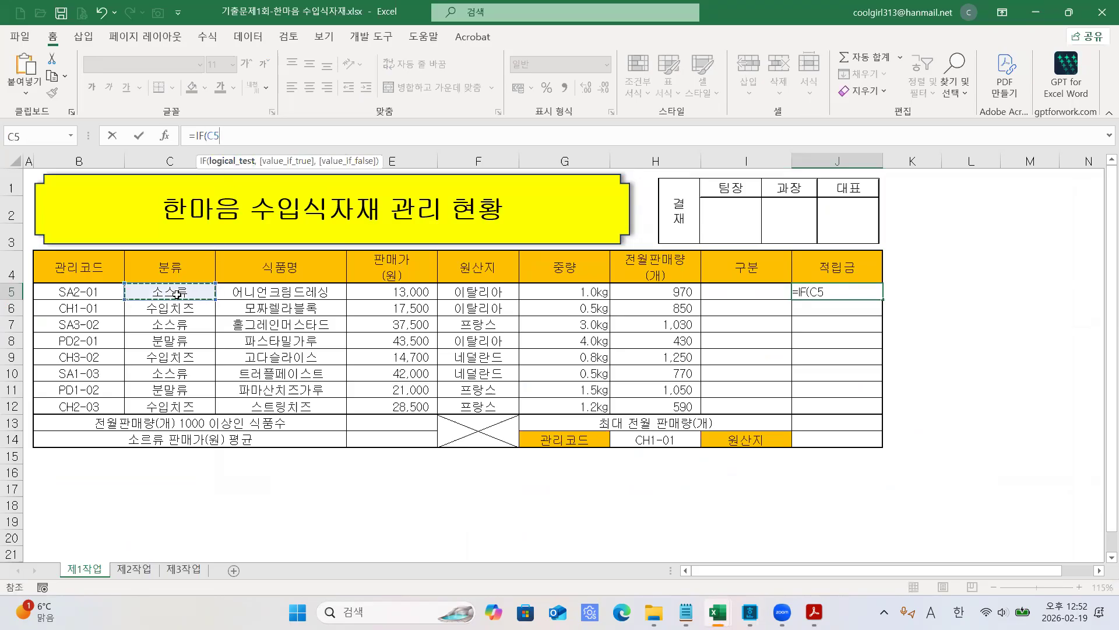
text(=)
text("수이)
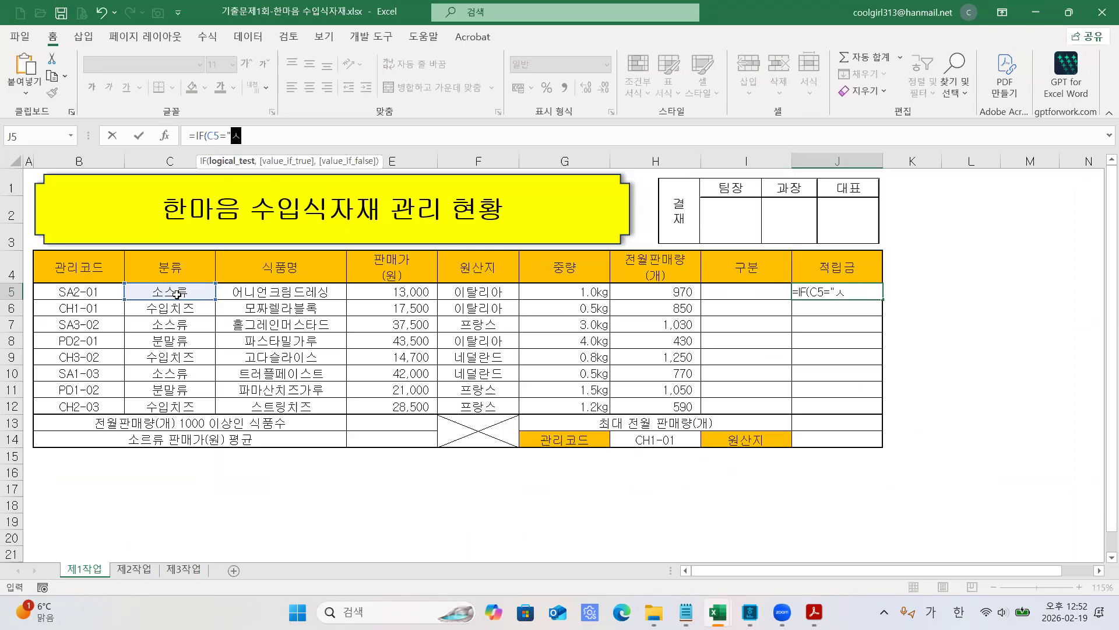
text(입치즈)
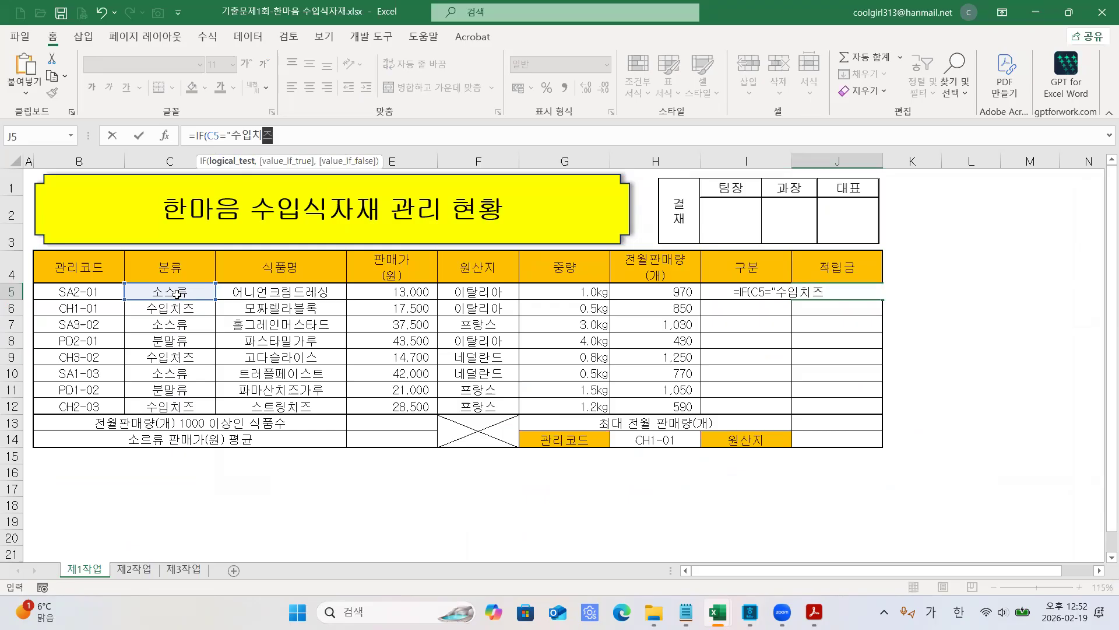
text(",)
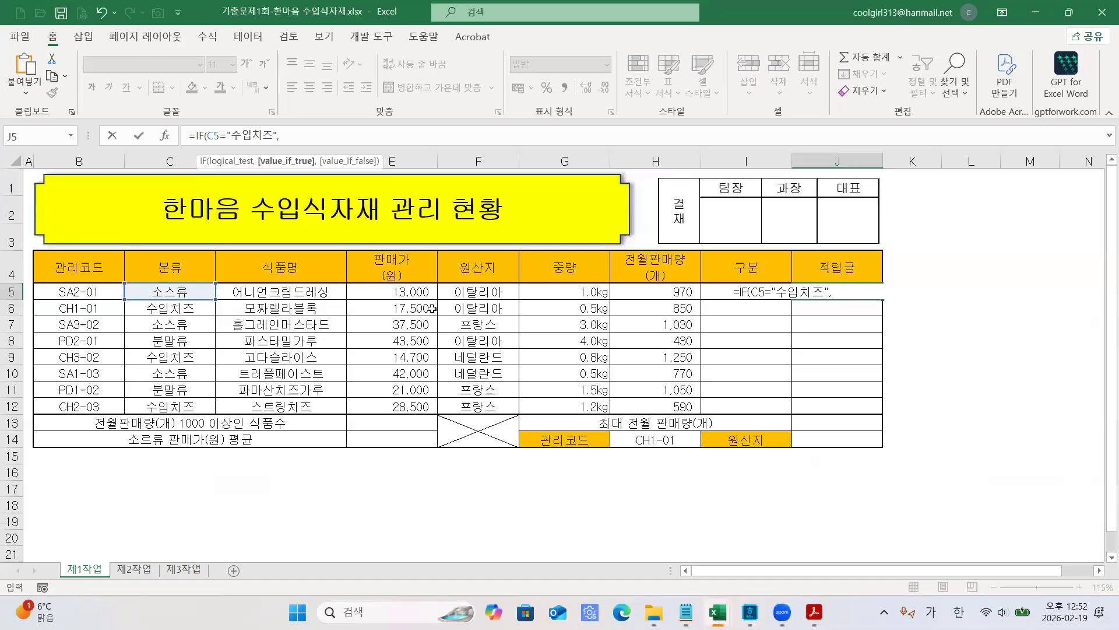
Complete J5's IF formula with E5*3% as the true value and E5*5% as the false value.
click(393, 291)
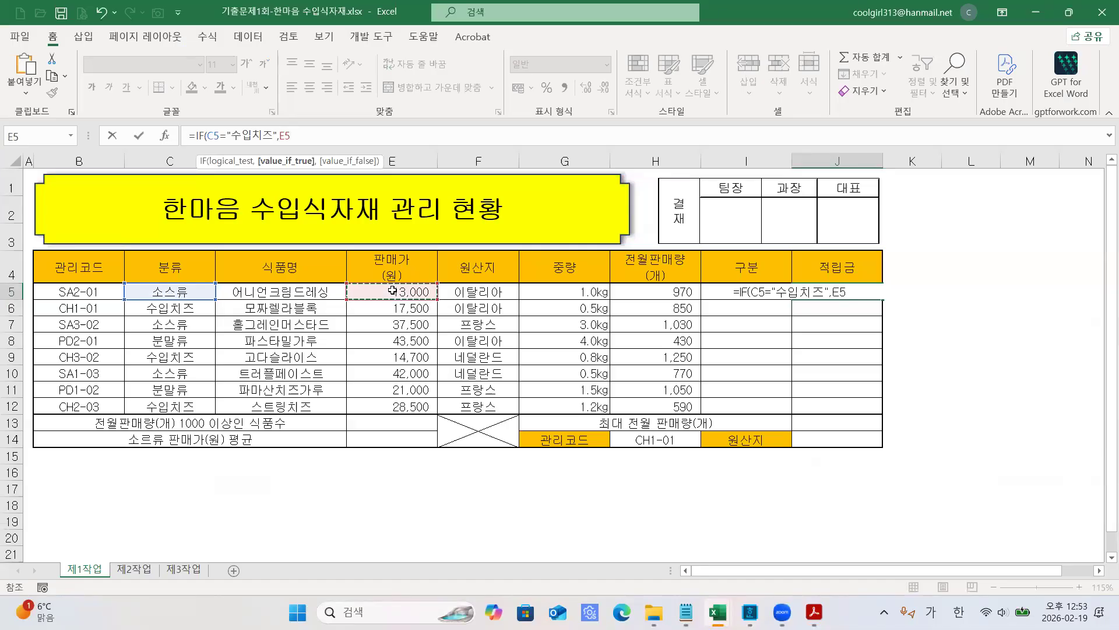
text(*3%,)
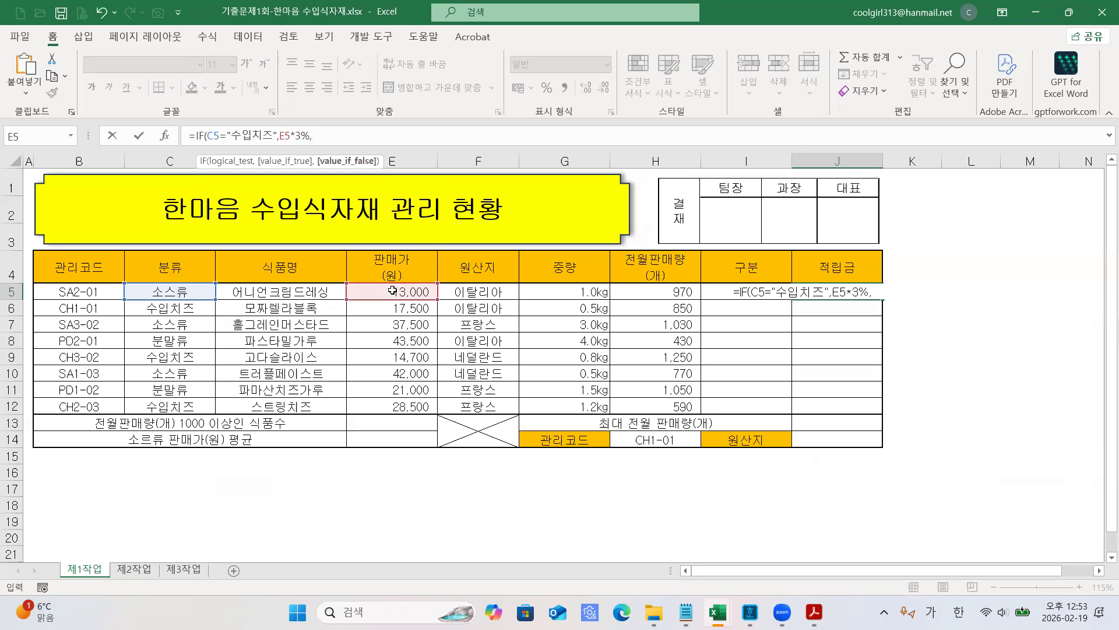
click(392, 291)
text(*)
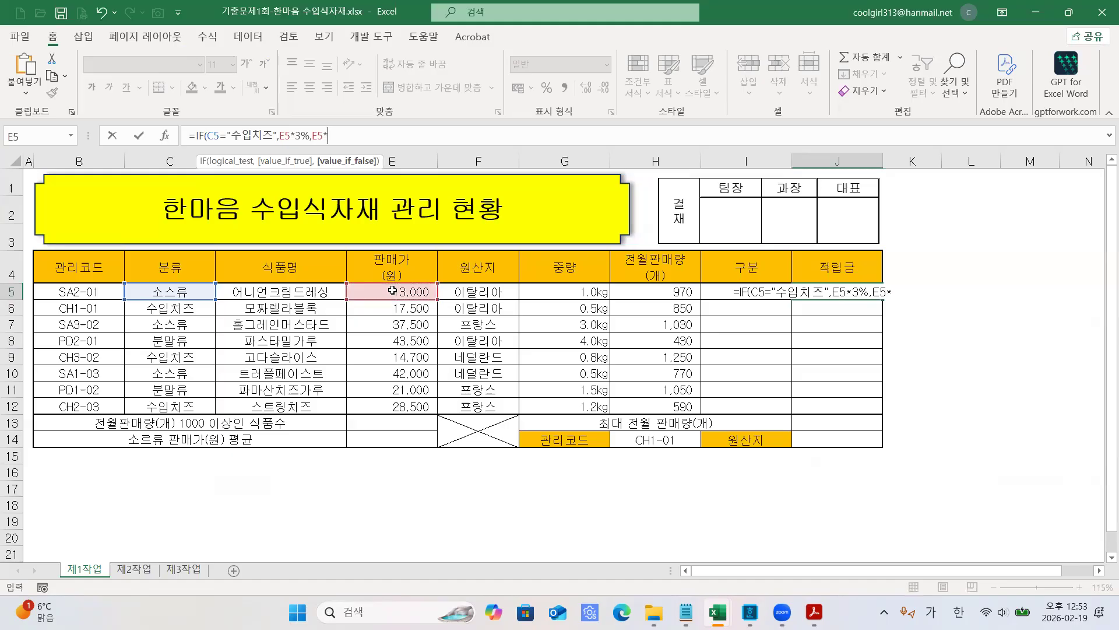
text(5%)
key(Return)
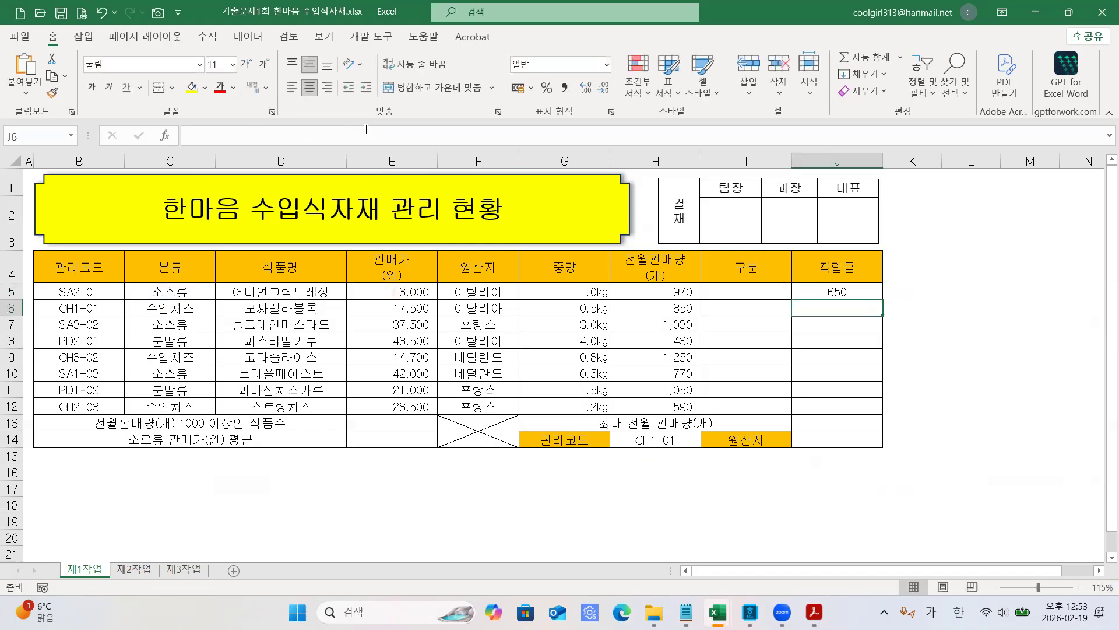
Fill the J5 formula down through J12 and apply the comma style to the 적립금 values.
click(857, 290)
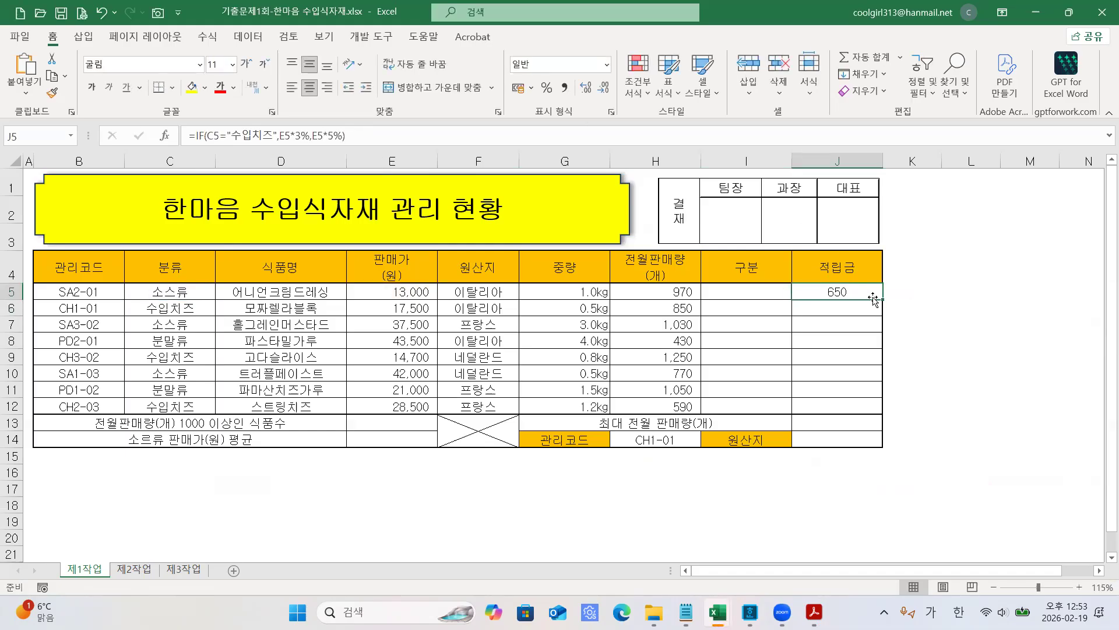
drag(884, 298, 889, 411)
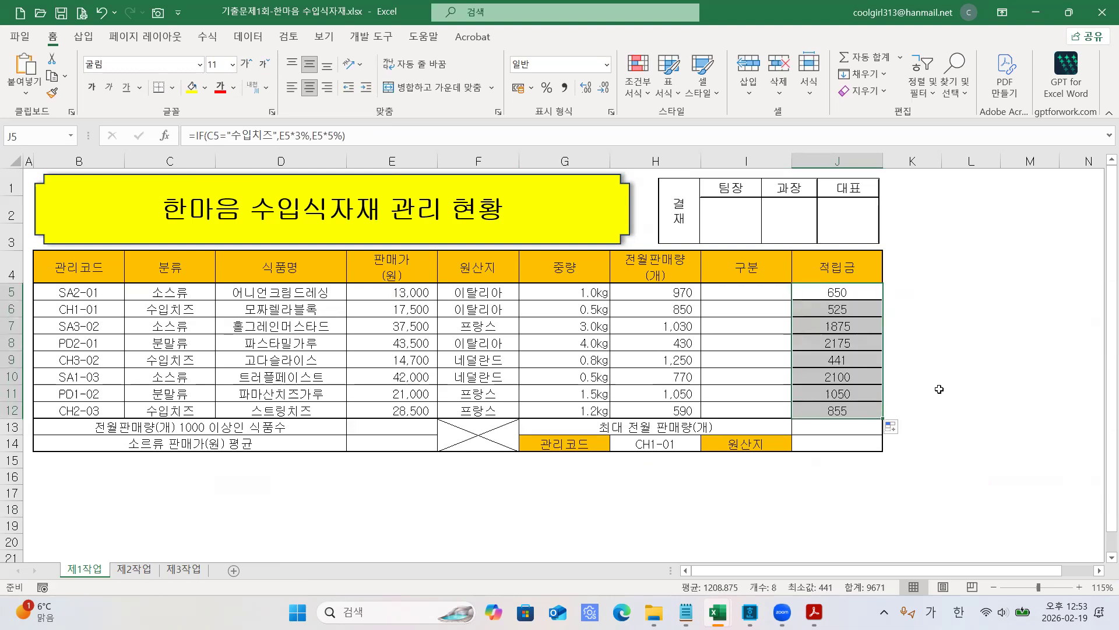
click(565, 89)
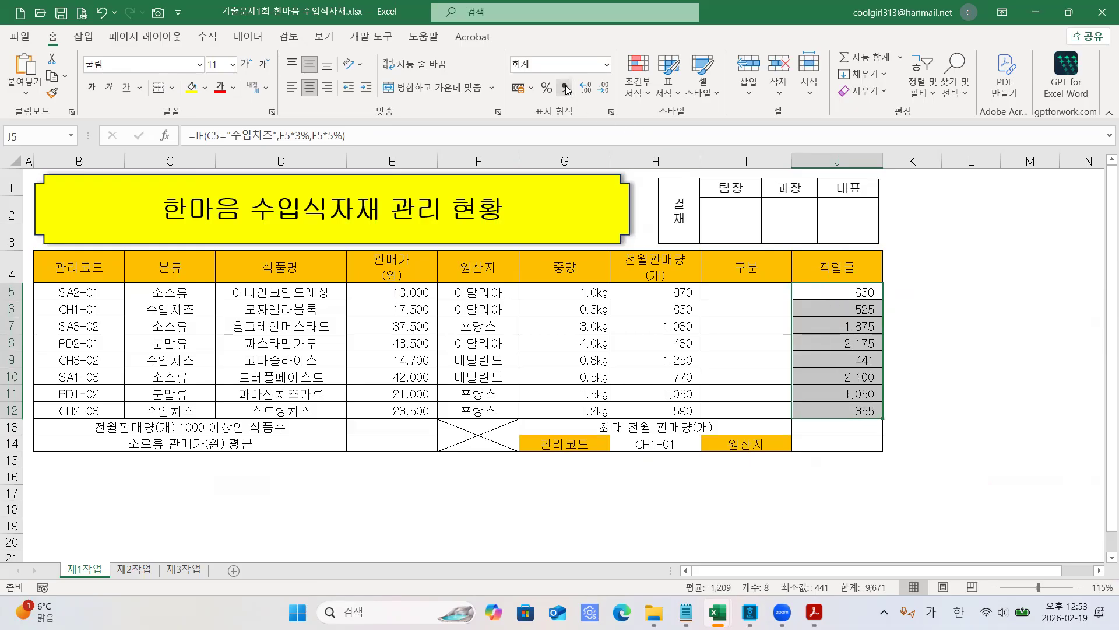
Apply all borders and a thick outside border to the data range B5:J12.
click(1069, 411)
drag(89, 292, 817, 415)
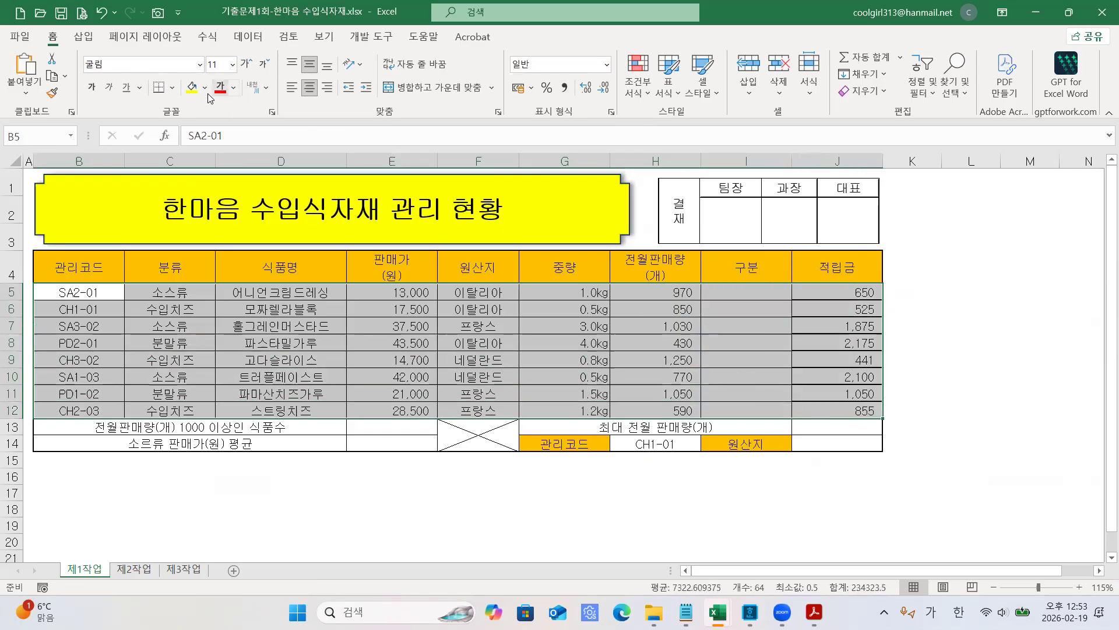
click(172, 88)
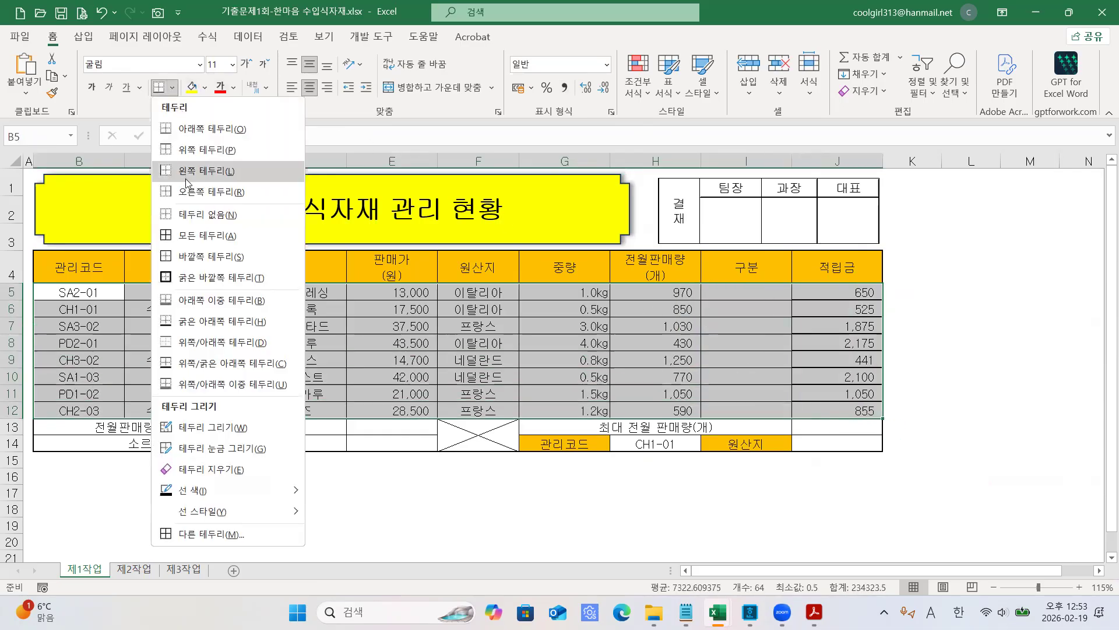
click(189, 236)
click(173, 88)
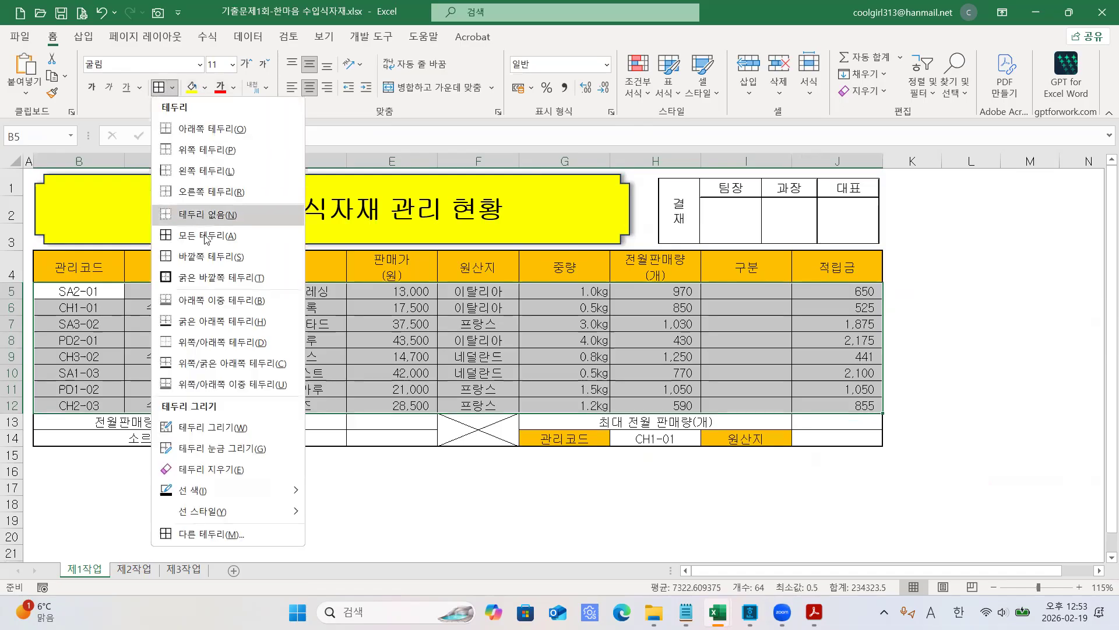
click(205, 277)
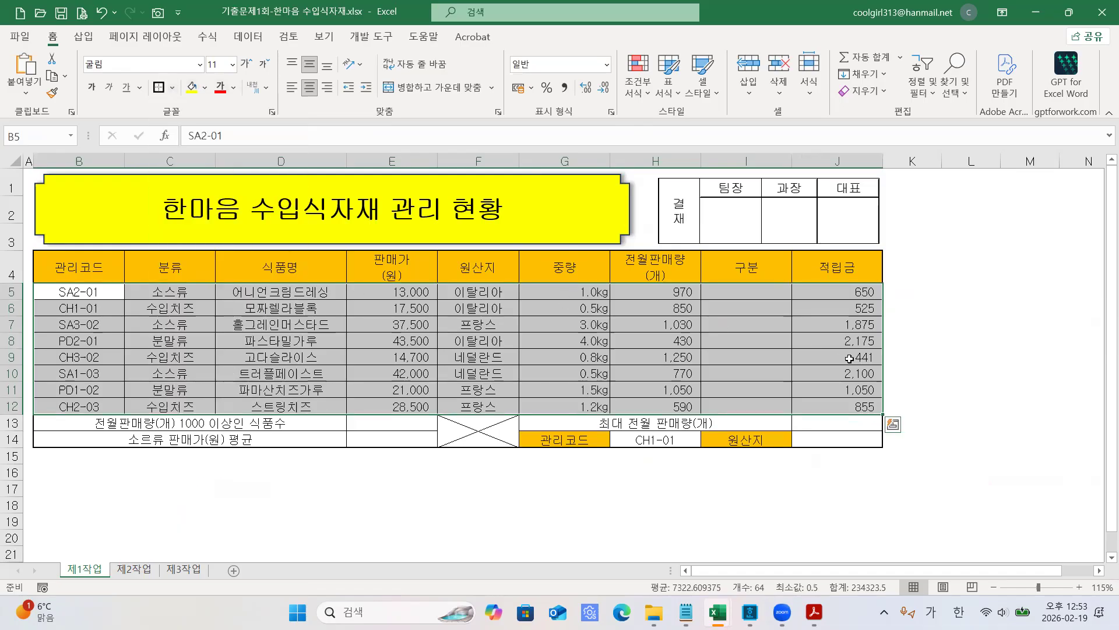
click(932, 362)
click(962, 362)
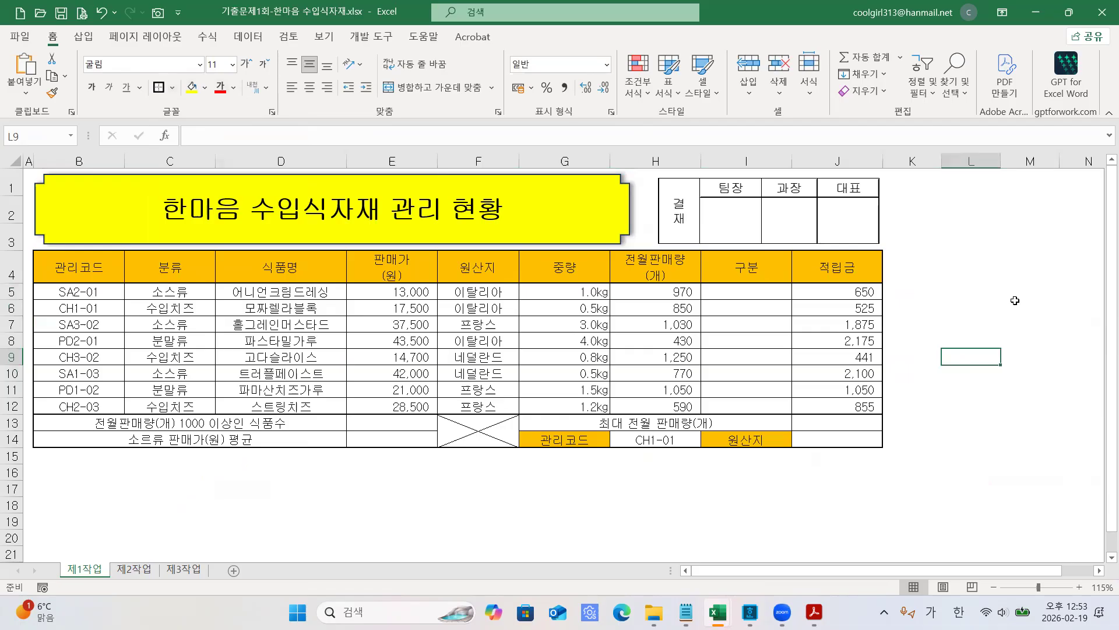
Switch to the ITQ함수-36시간함수 document in 한글 and look up the 기출문제7회 1번 entry under IF/AND/OR함수.
click(1032, 16)
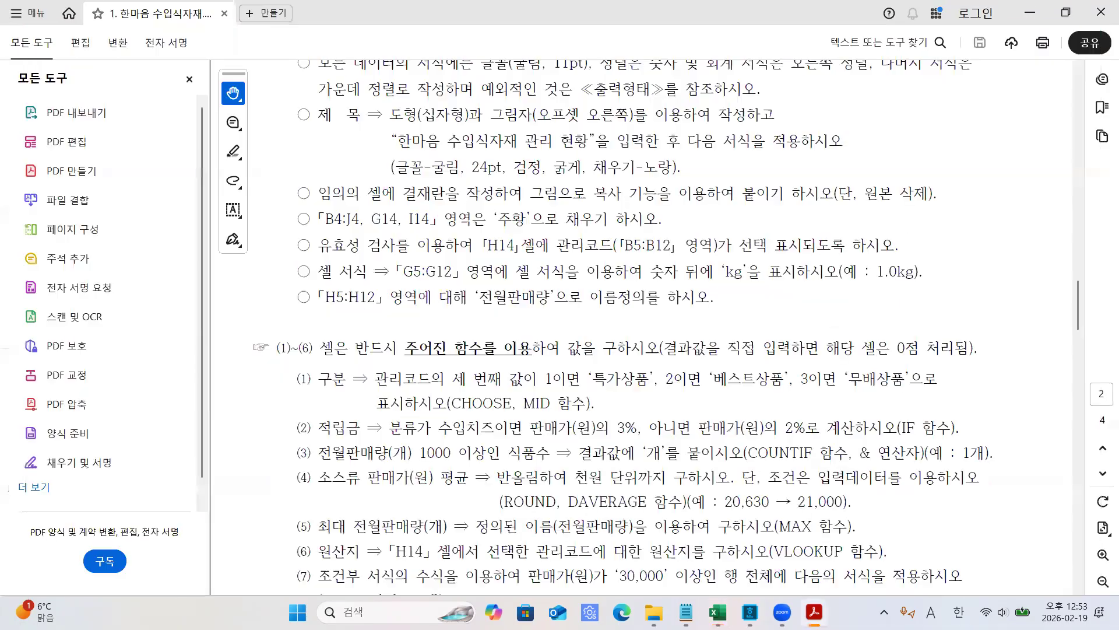
mouse_move(751, 612)
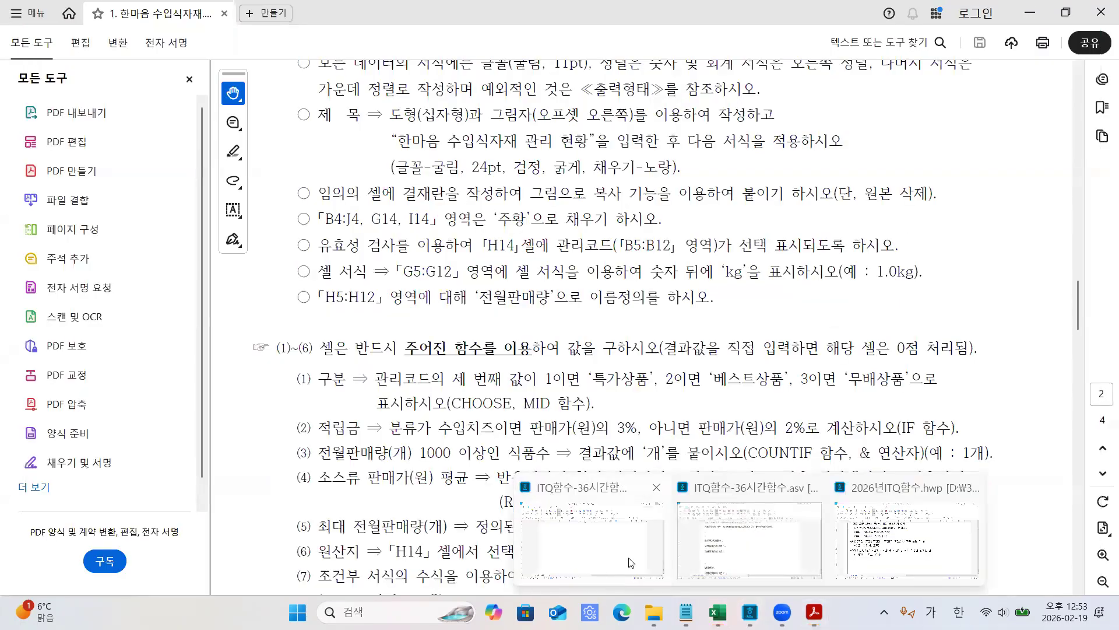
click(723, 542)
click(493, 433)
drag(209, 379, 457, 380)
click(486, 380)
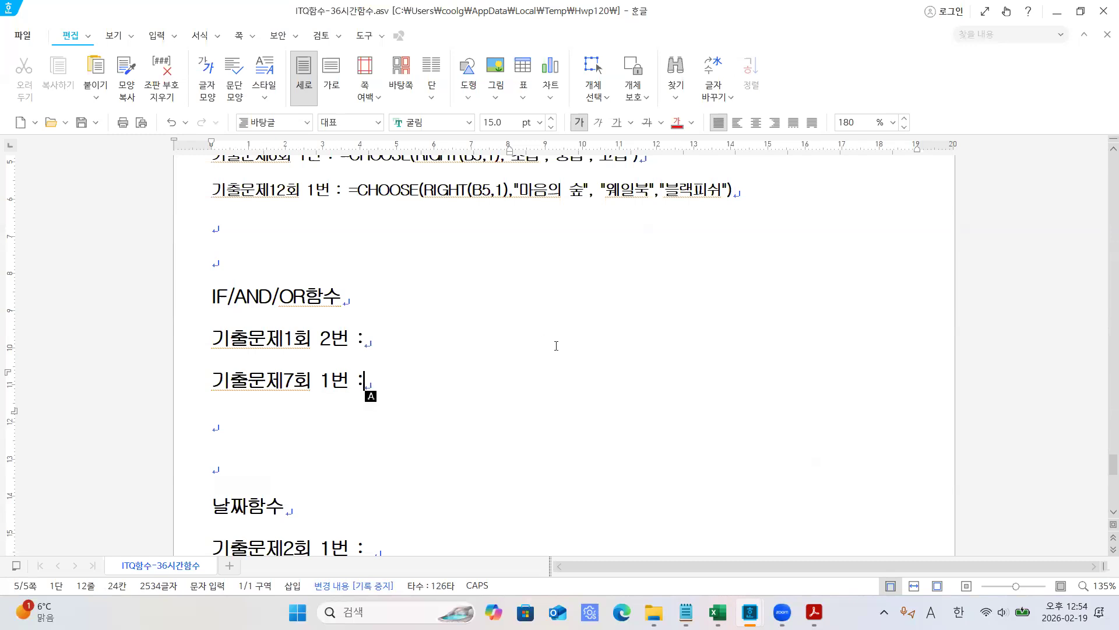
Open the workbook 기출문제7회-3월 체험 행사 현황.xlsx from the 2026-ITQ원본 folder.
mouse_move(718, 612)
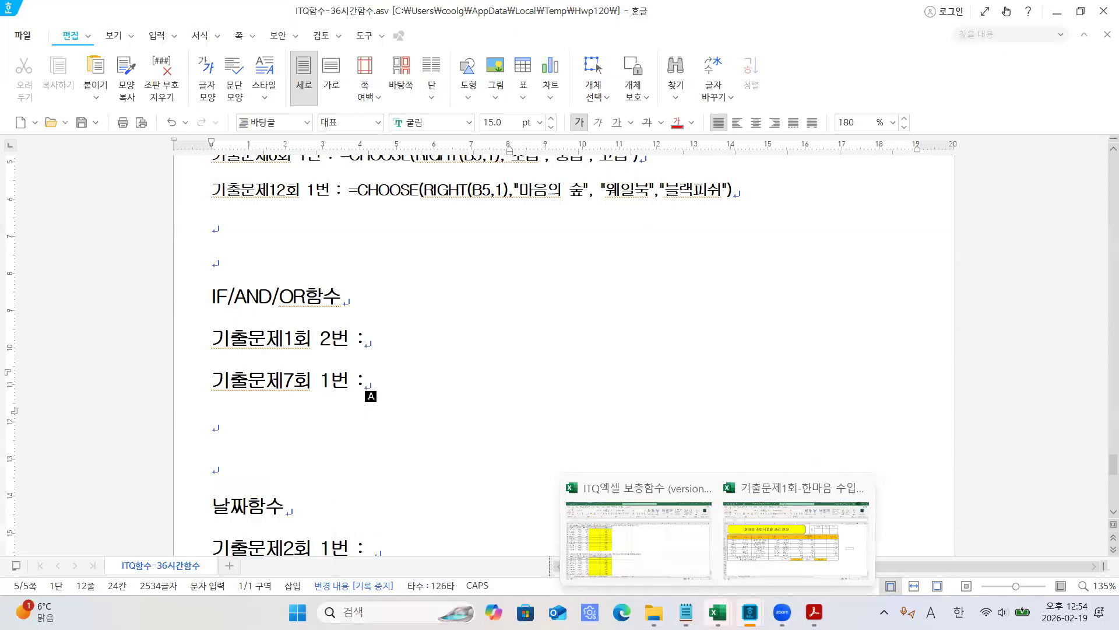
mouse_move(654, 612)
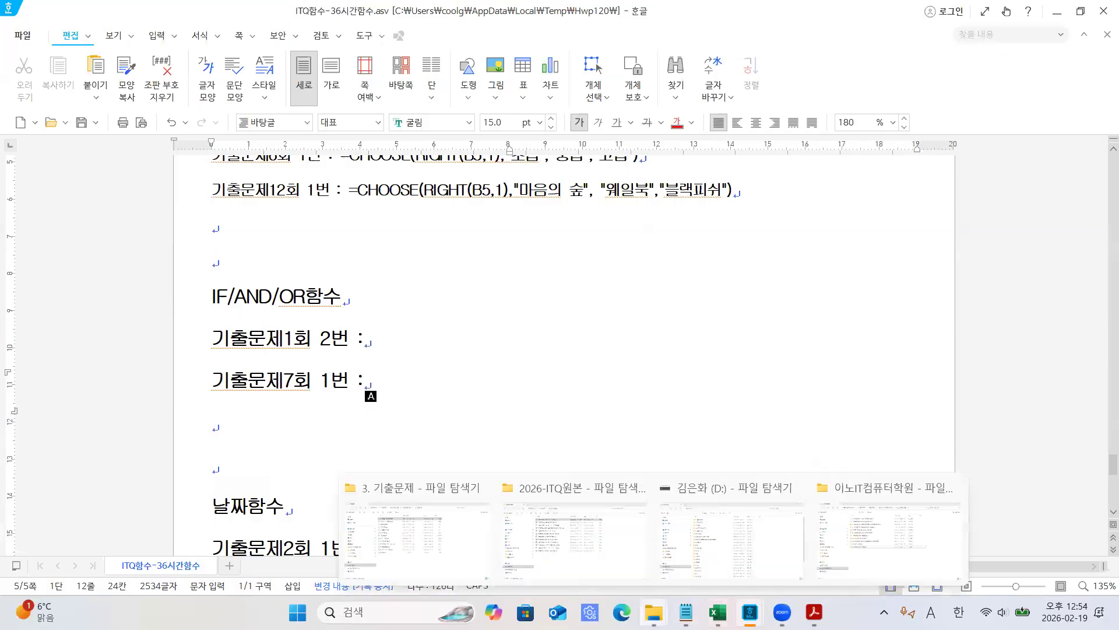
click(604, 573)
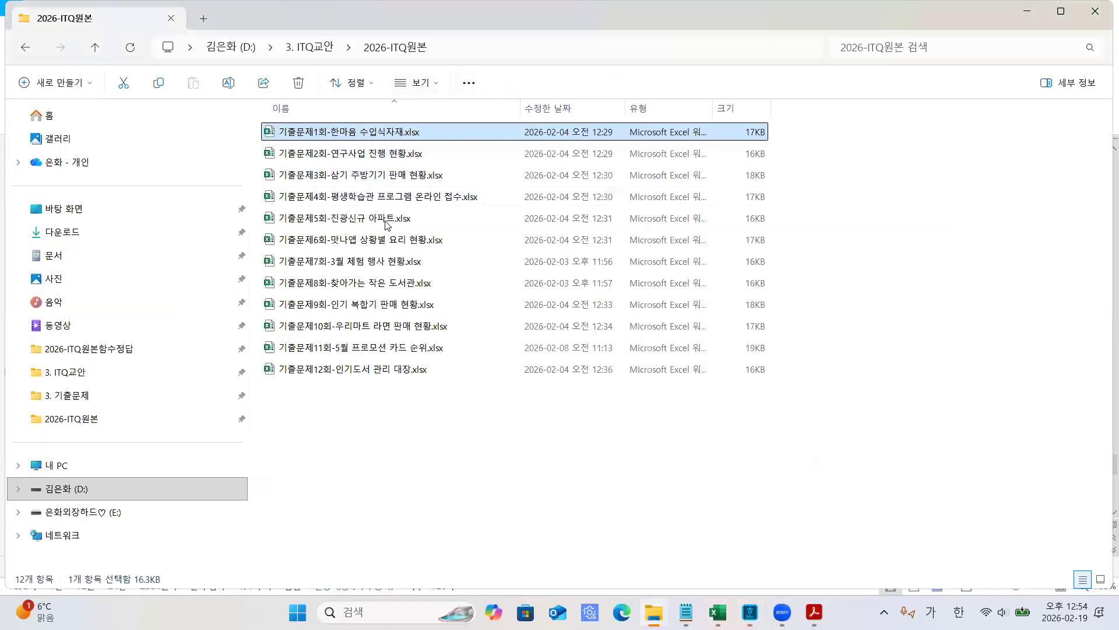
click(359, 263)
double_click(359, 267)
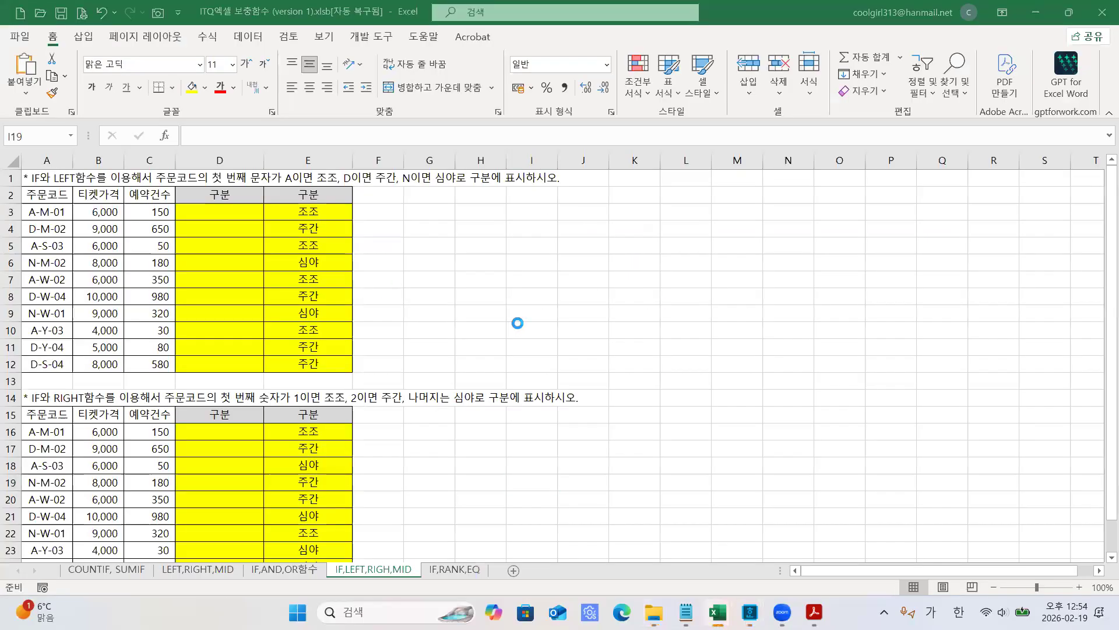
Open 6. 3월 체험.pdf from the 3. 기출문제 folder and bring its function conditions into view.
click(653, 612)
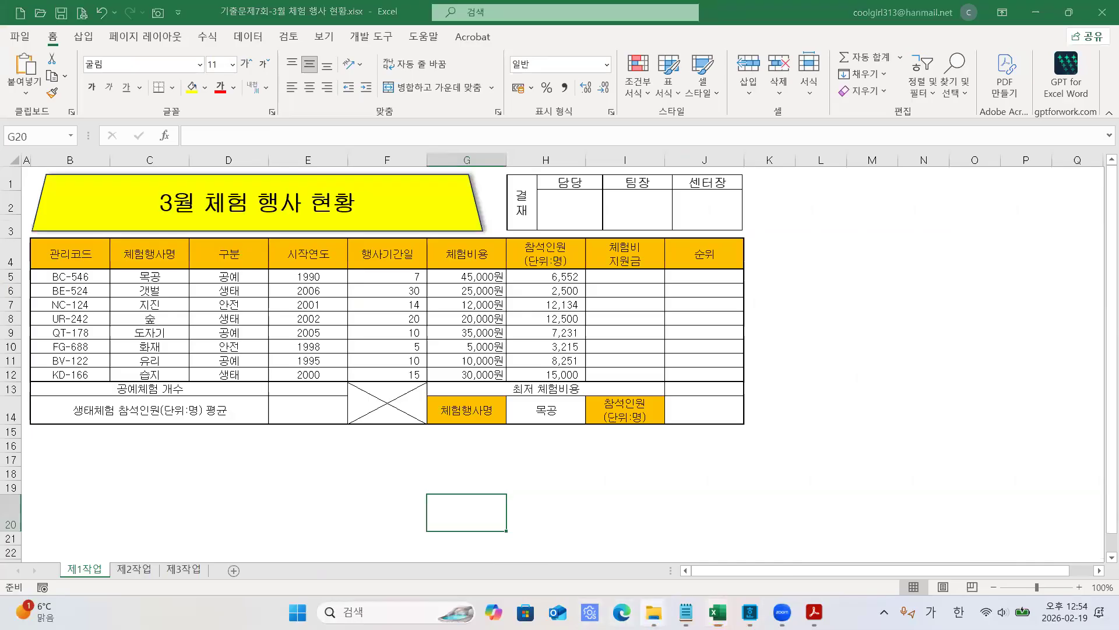
click(430, 543)
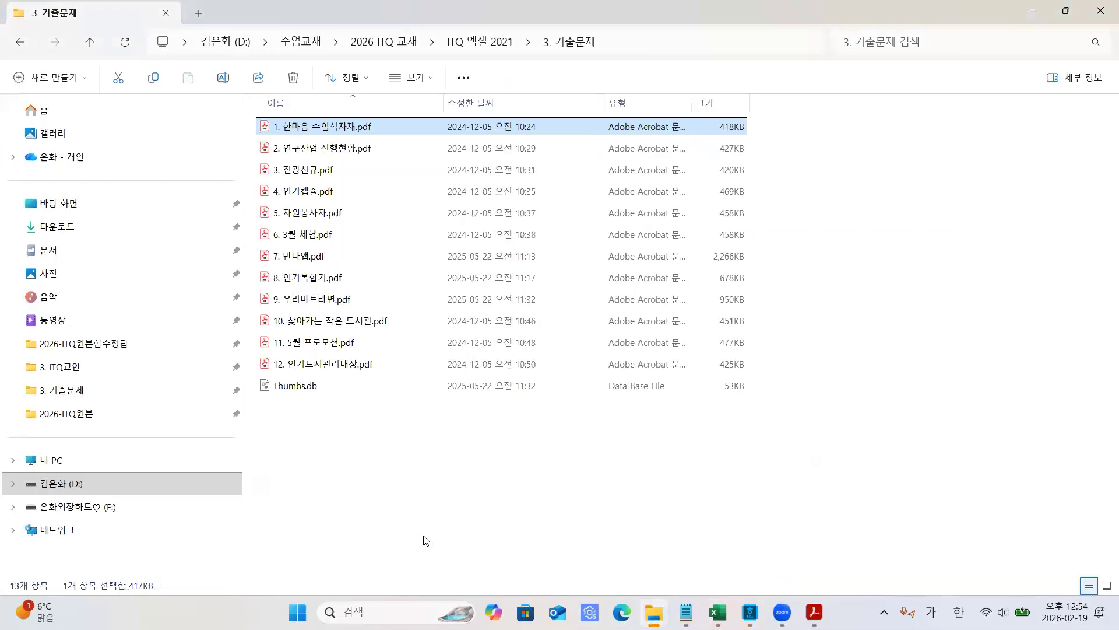
click(301, 237)
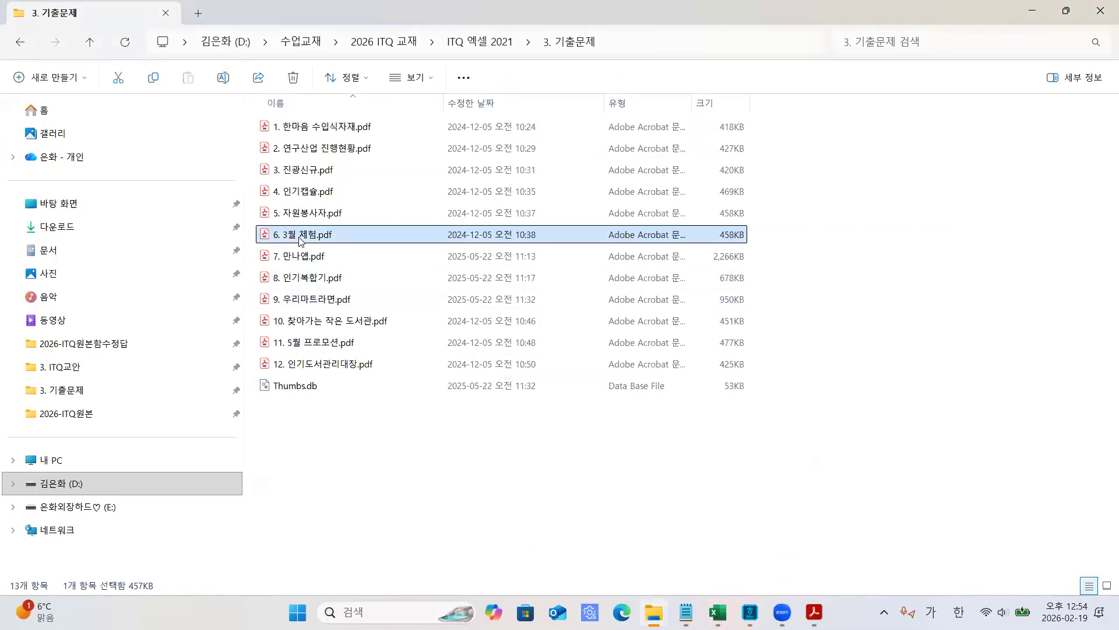
double_click(301, 238)
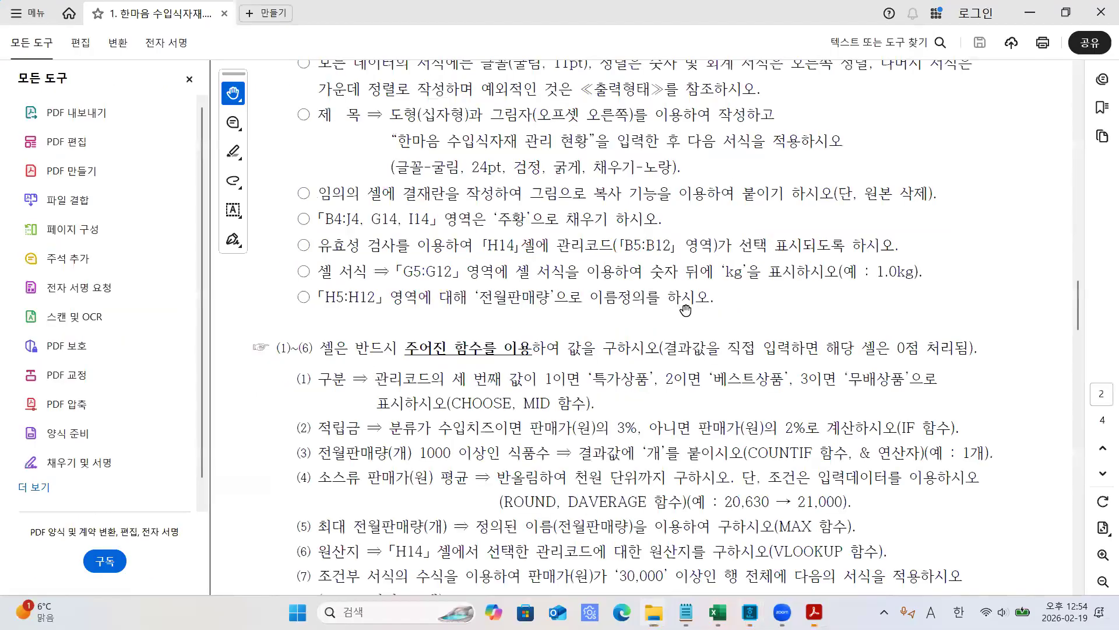
scroll(740, 309, down, 1)
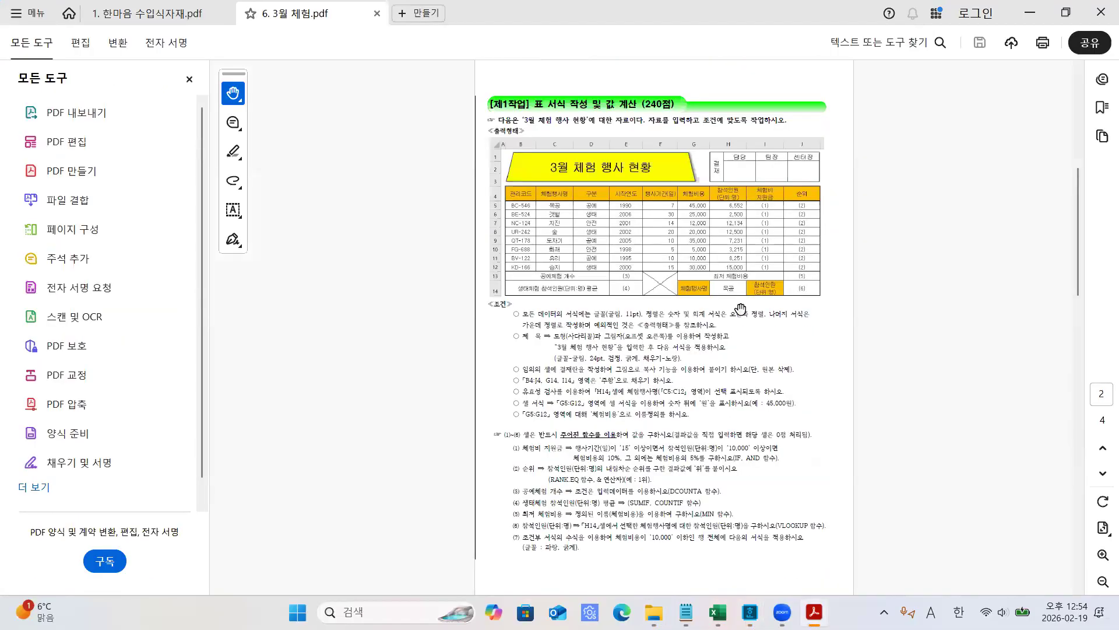
scroll(741, 309, up, 1)
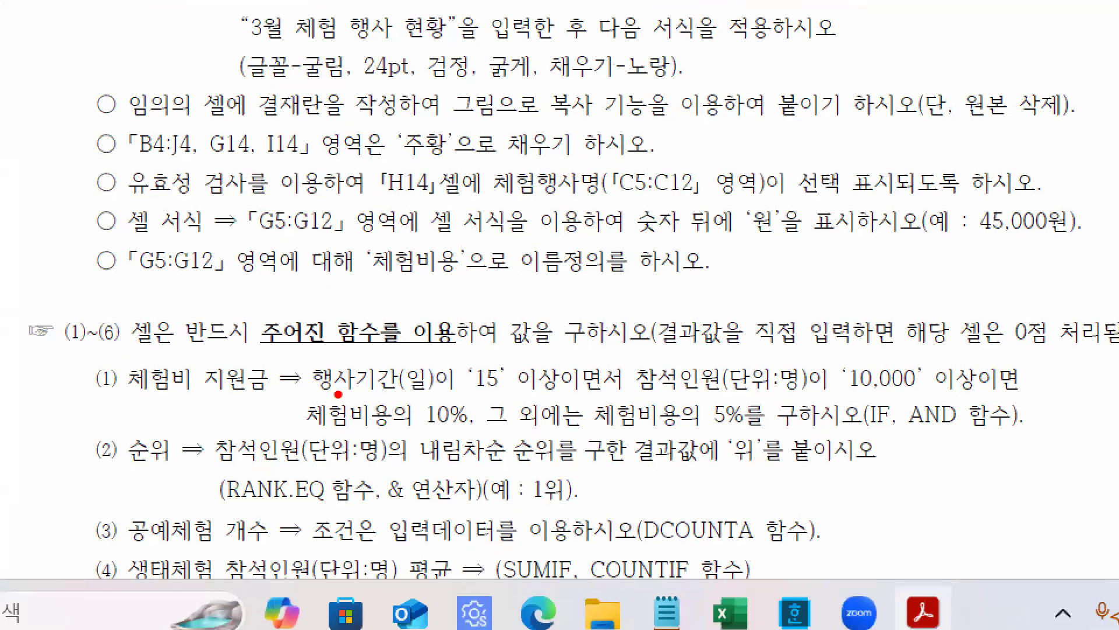
Examine condition (1) for 체험비 지원금, circling 이상이면서 and marking the two tests as 조1 and 조2.
mouse_move(630, 394)
mouse_down()
mouse_move(557, 401)
mouse_move(543, 390)
mouse_up()
mouse_move(628, 352)
mouse_down()
mouse_move(640, 391)
mouse_move(559, 340)
mouse_move(583, 348)
mouse_move(363, 284)
mouse_move(320, 318)
mouse_up()
mouse_move(393, 201)
mouse_down()
mouse_move(404, 216)
mouse_move(380, 239)
mouse_up()
drag(410, 214, 428, 227)
drag(416, 234, 404, 249)
drag(376, 259, 436, 254)
drag(481, 187, 484, 275)
mouse_move(631, 332)
mouse_down()
mouse_move(654, 287)
mouse_move(906, 345)
mouse_move(911, 357)
mouse_up()
mouse_move(744, 141)
mouse_down()
mouse_move(758, 176)
mouse_move(741, 201)
mouse_up()
drag(756, 164, 788, 188)
mouse_move(777, 190)
mouse_down()
mouse_move(789, 217)
mouse_move(802, 214)
mouse_up()
mouse_move(817, 158)
mouse_down()
mouse_move(861, 162)
mouse_move(842, 201)
mouse_up()
drag(814, 200, 857, 211)
Mark the end of condition (1)'s tests, underline its 10% and 5% results, and bracket the AND part.
drag(1067, 320, 1012, 403)
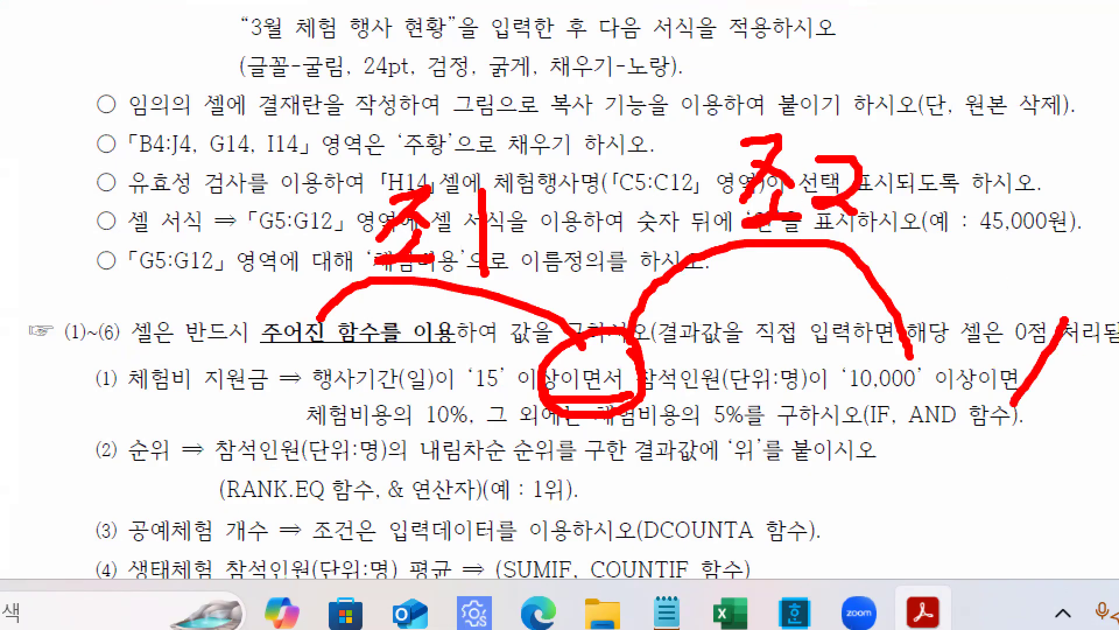
drag(219, 426, 483, 449)
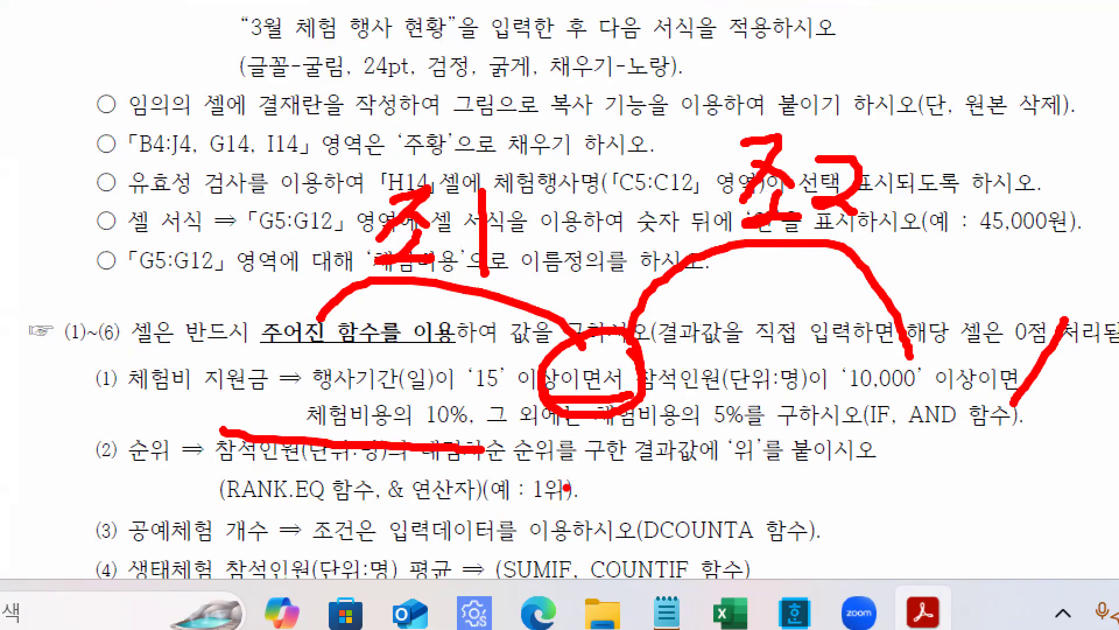
drag(594, 434, 763, 440)
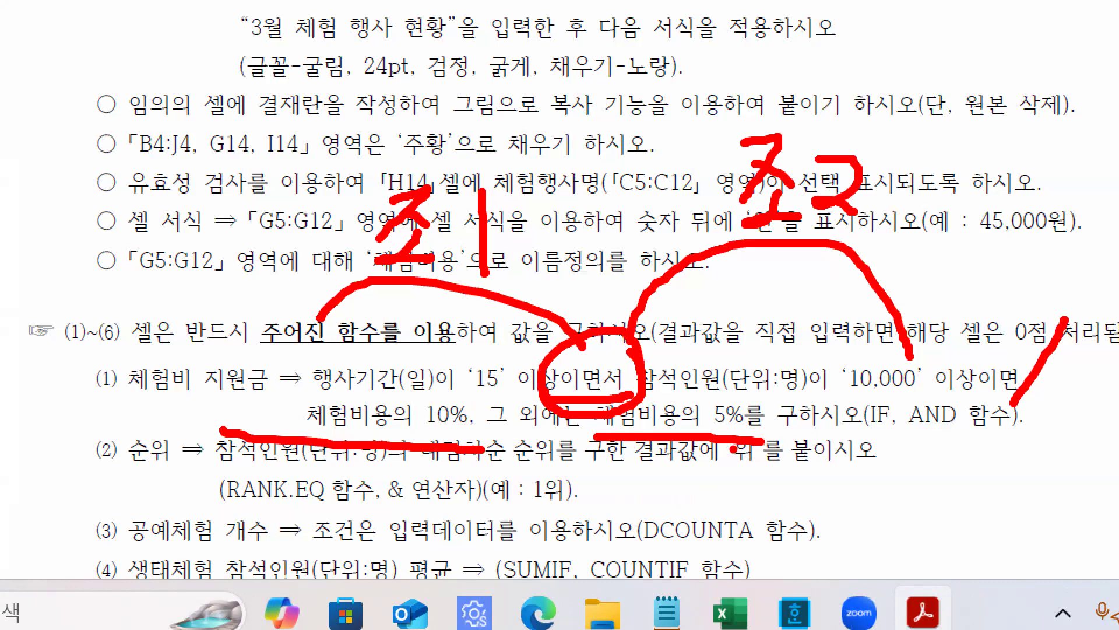
mouse_move(324, 349)
mouse_down()
mouse_move(300, 385)
mouse_move(316, 409)
mouse_up()
mouse_move(1001, 339)
mouse_down()
mouse_move(1032, 373)
mouse_move(1020, 407)
mouse_up()
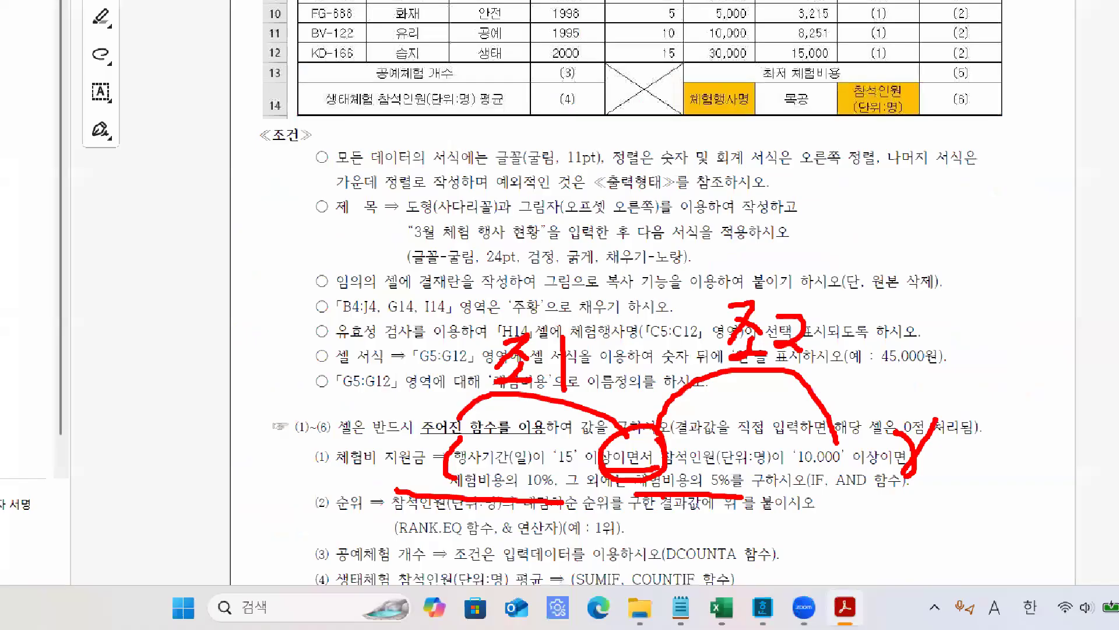
key(Escape)
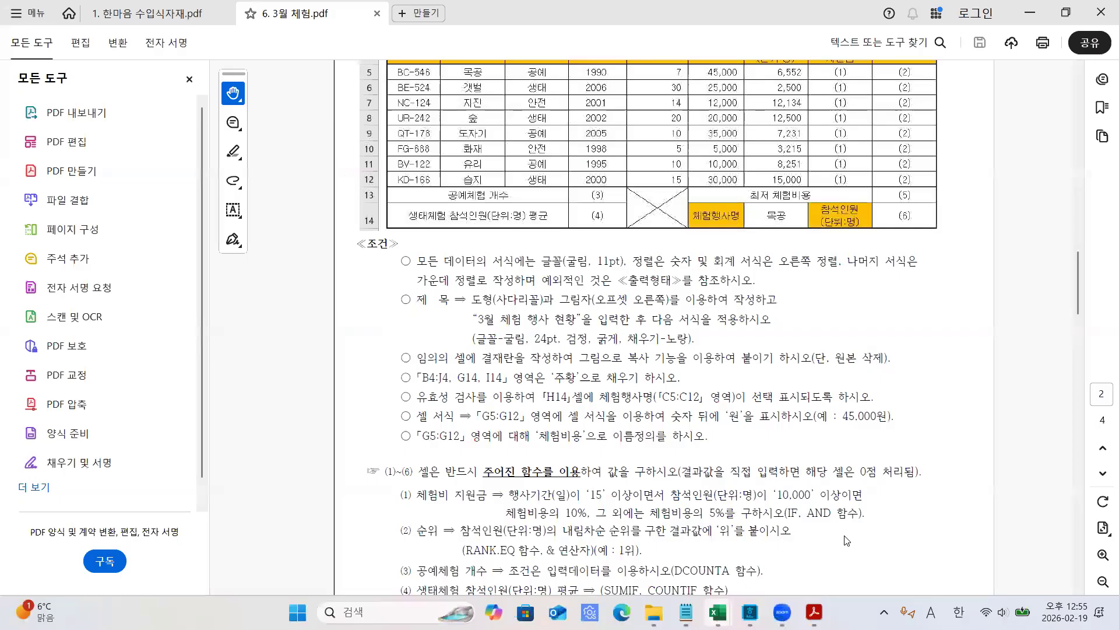
Switch to the 3월 체험 행사 현황 workbook and start an AND formula in 체험비 지원금 cell I5 with F5>=15.
click(722, 608)
click(872, 533)
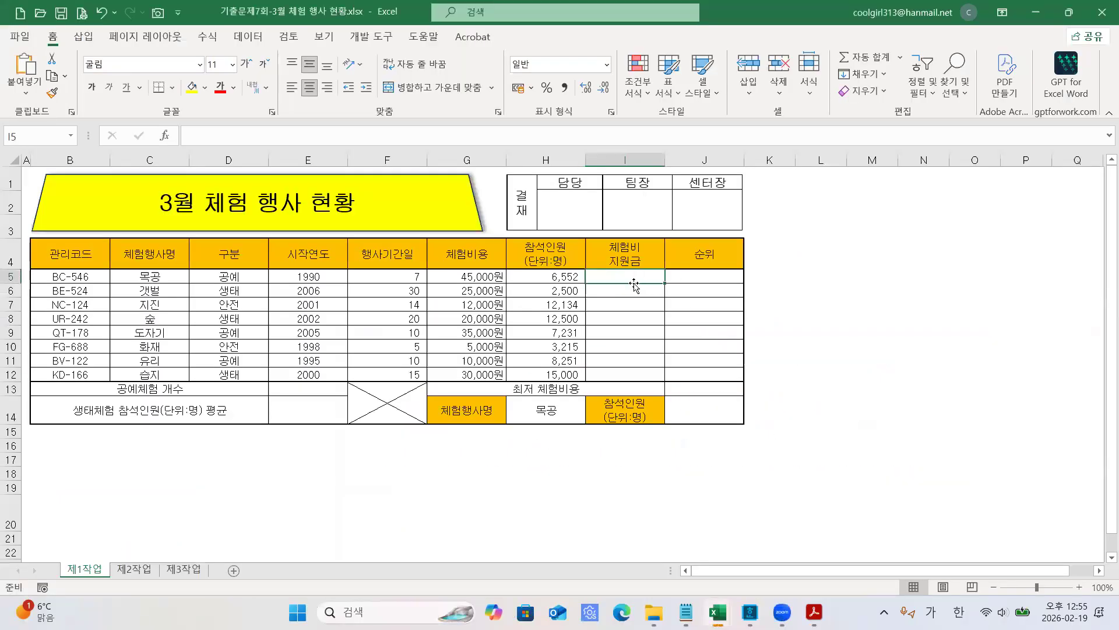
text(=무)
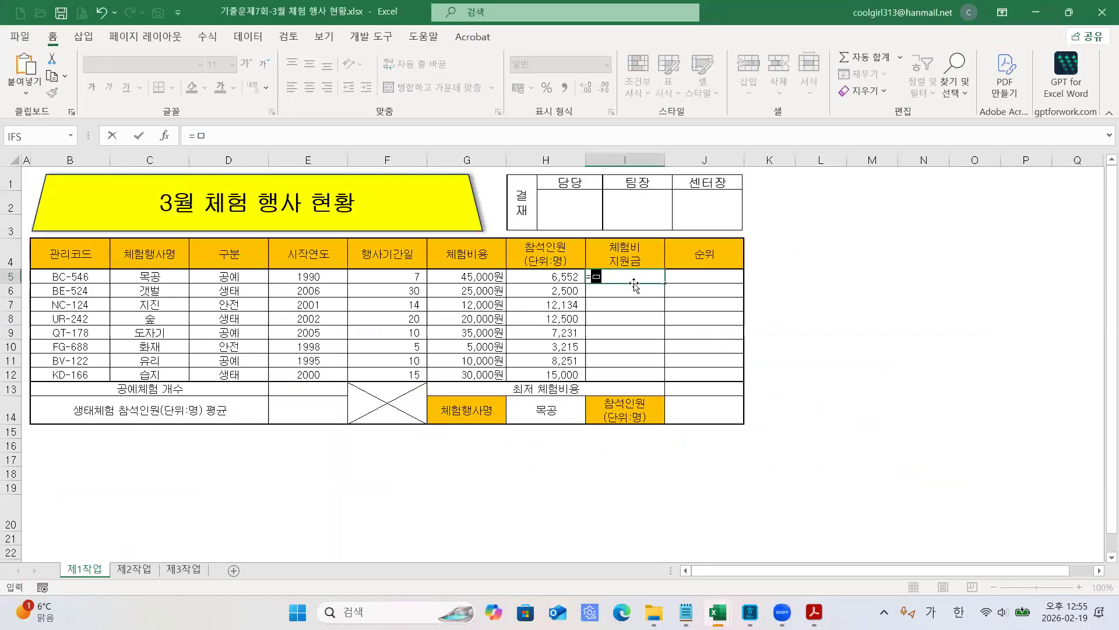
key(BackSpace)
key(Hangul)
text(AND()
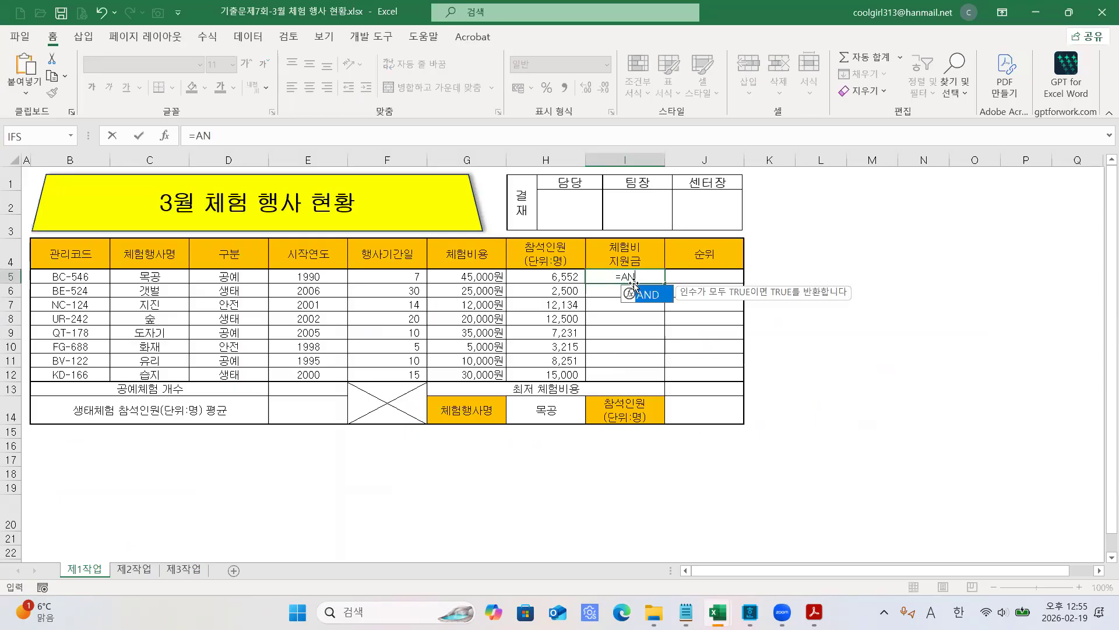
click(241, 136)
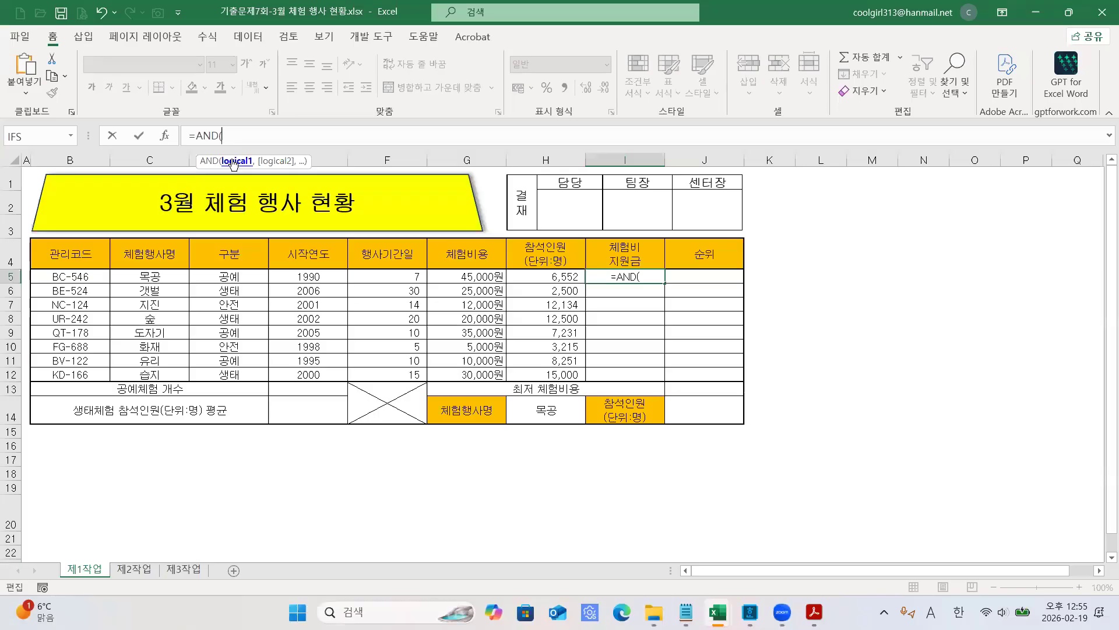
click(403, 276)
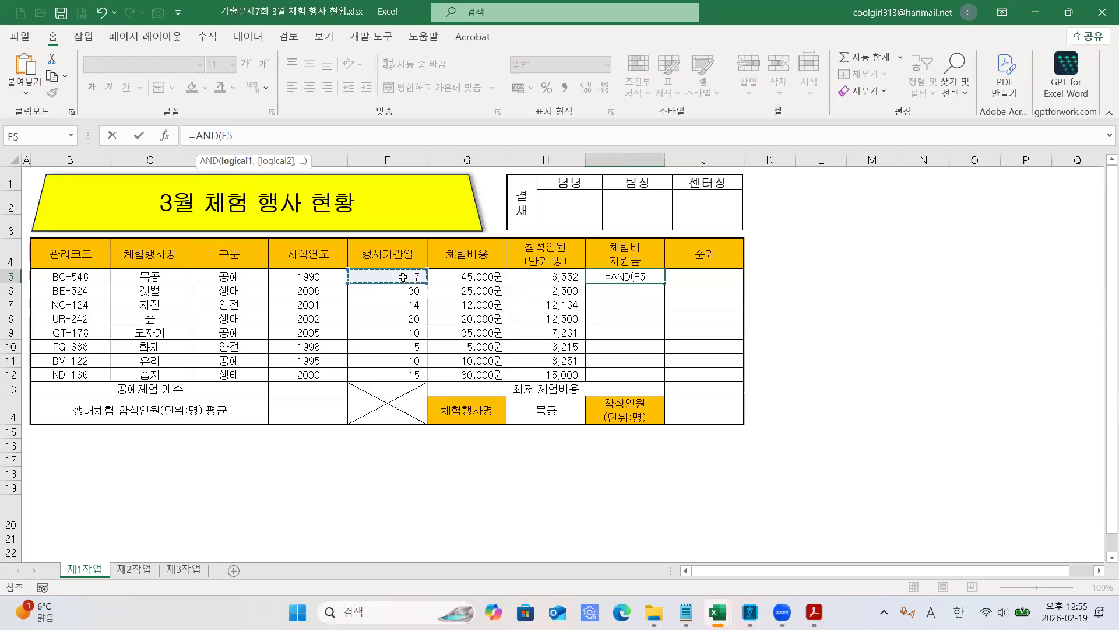
text(>)
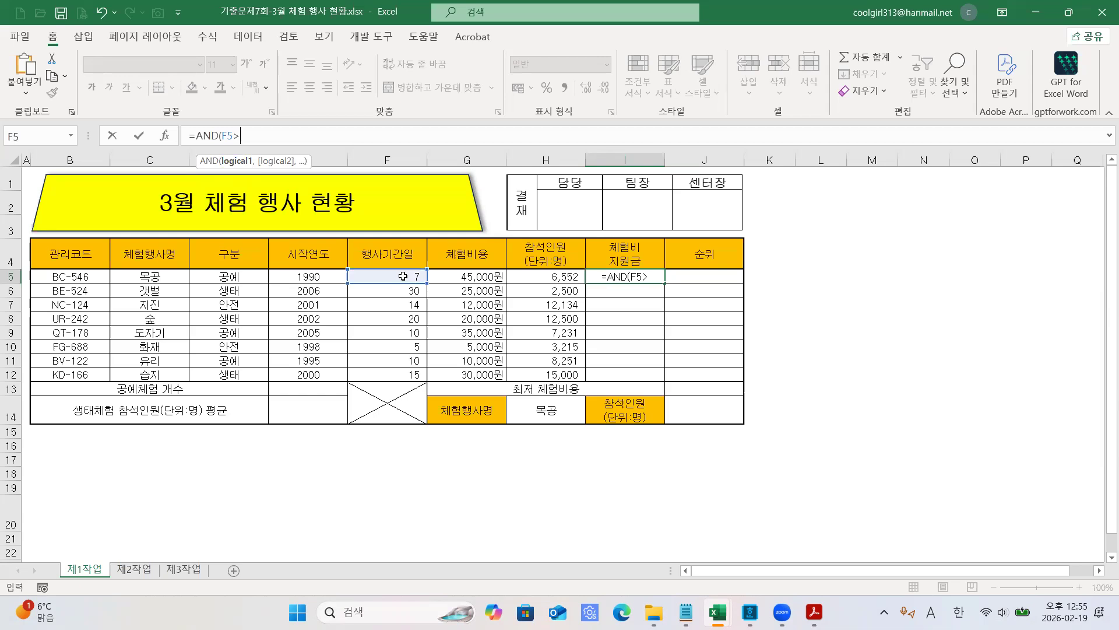
text(=15,)
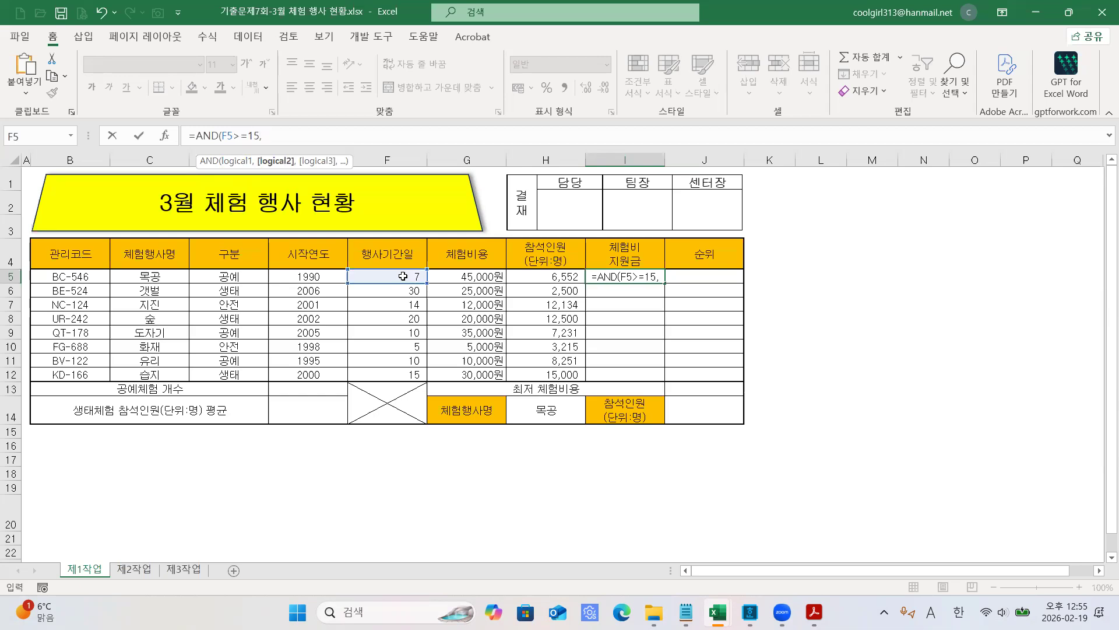
Complete I5's AND formula with the second test H5>=10000 and fill it down through I12.
click(540, 278)
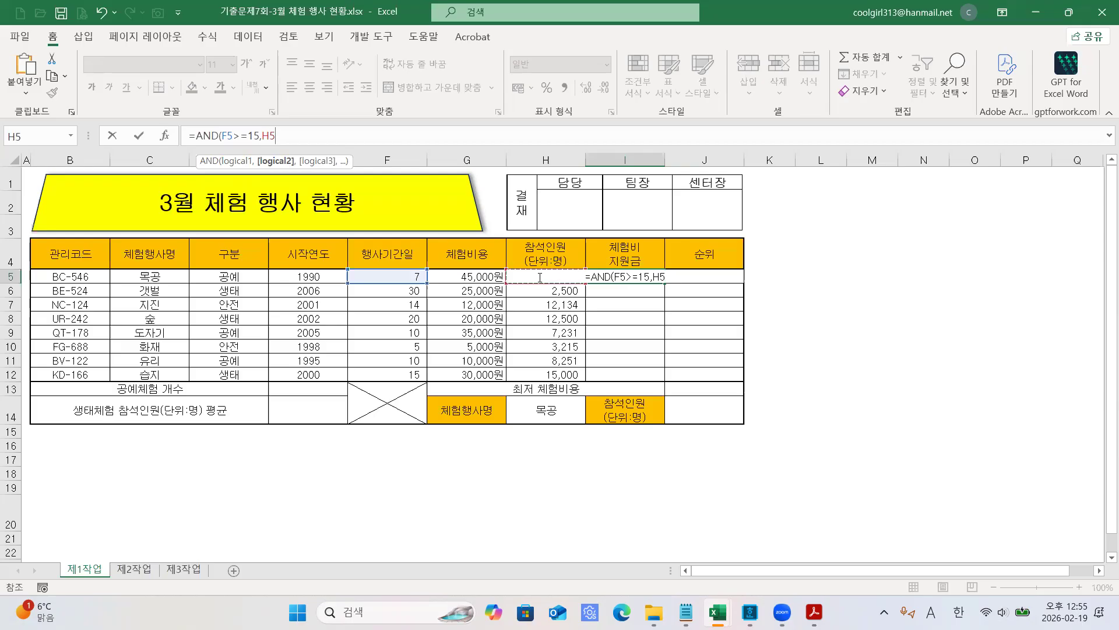
text(>=10000)
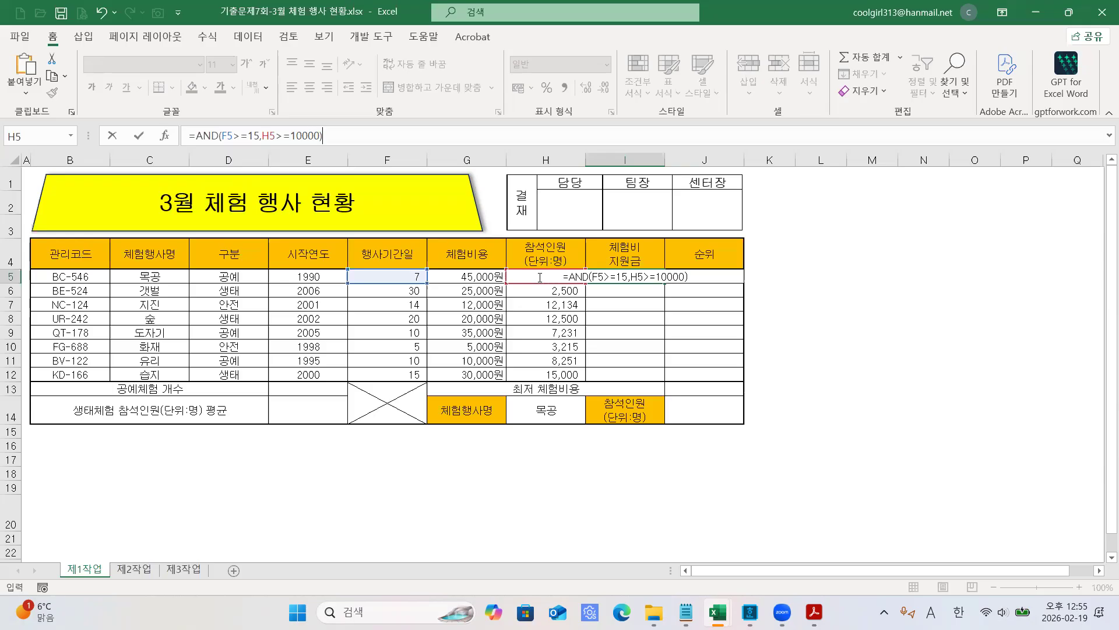
key(Return)
click(653, 277)
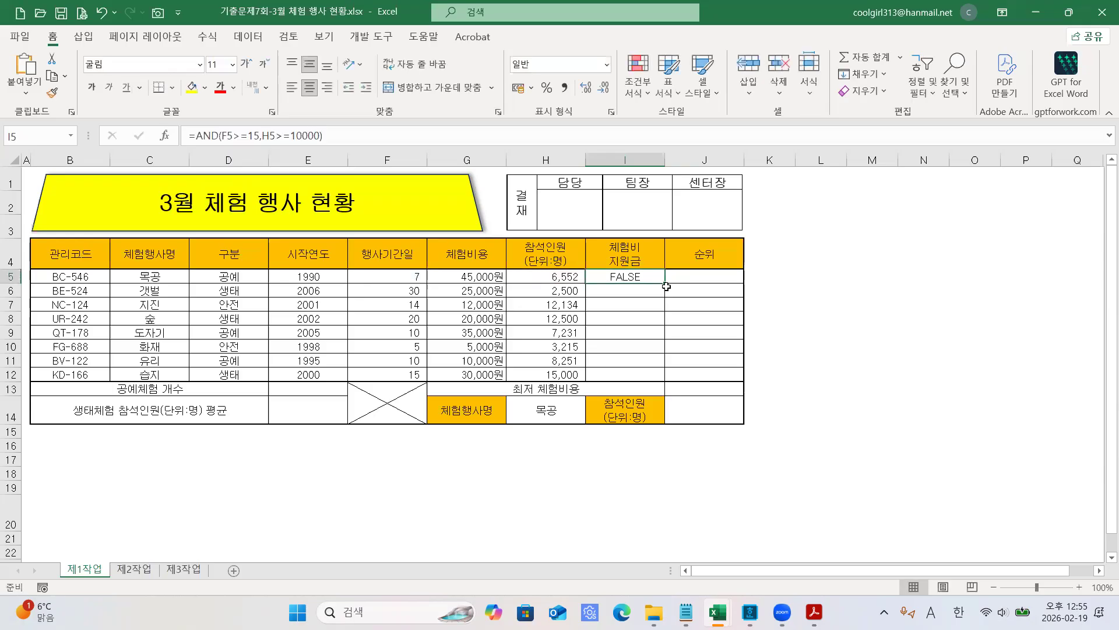
drag(664, 284, 650, 378)
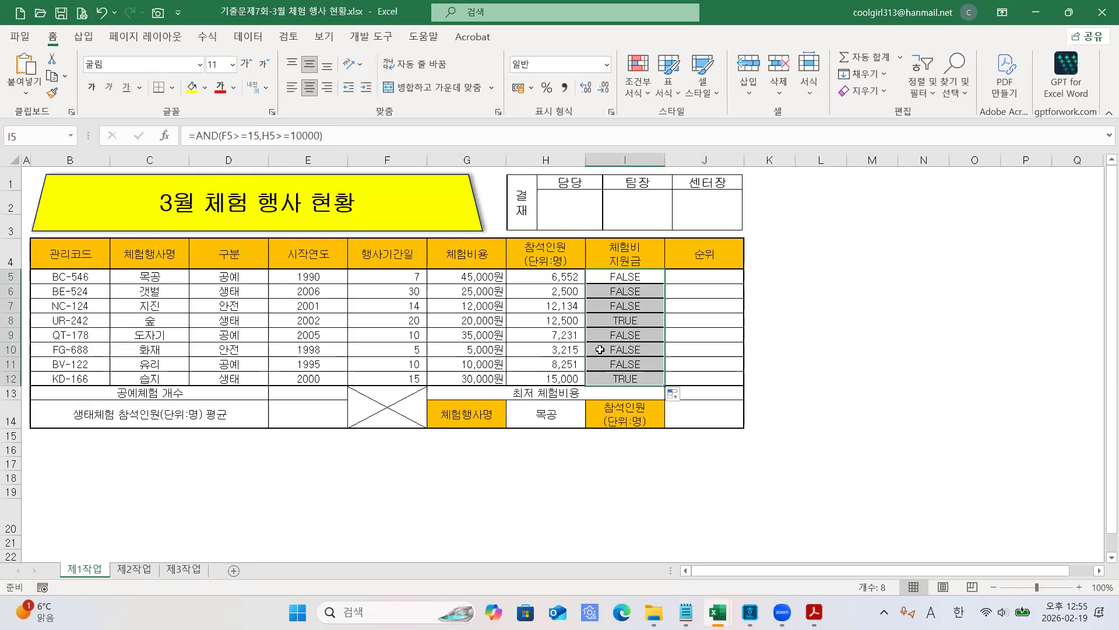
click(623, 281)
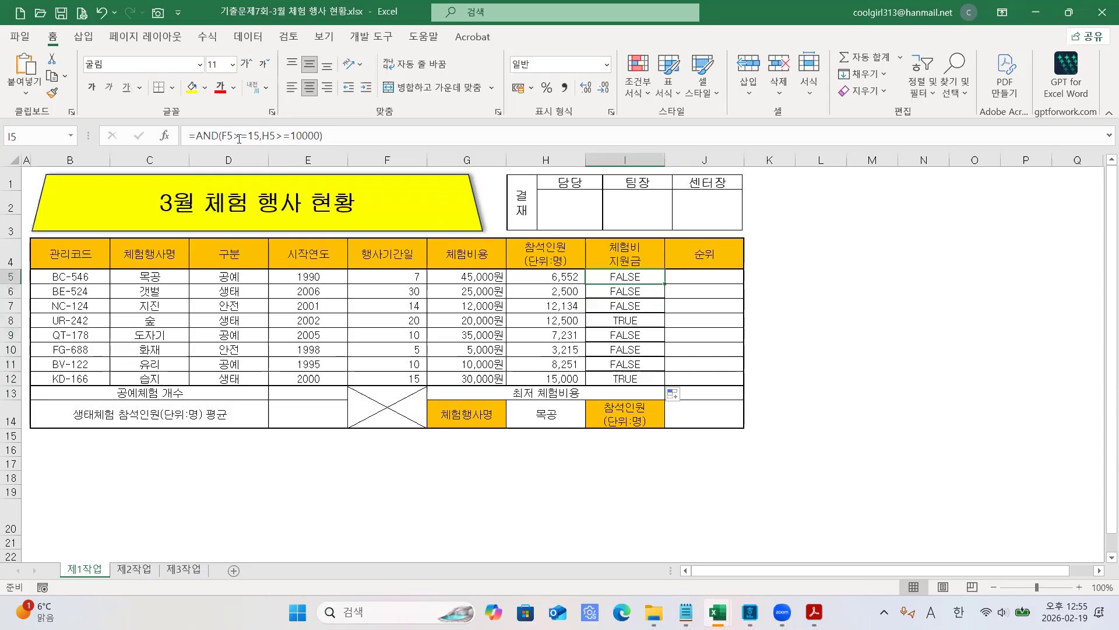
Wrap I5's AND formula in an IF function so that the AND test becomes its logical test.
click(199, 135)
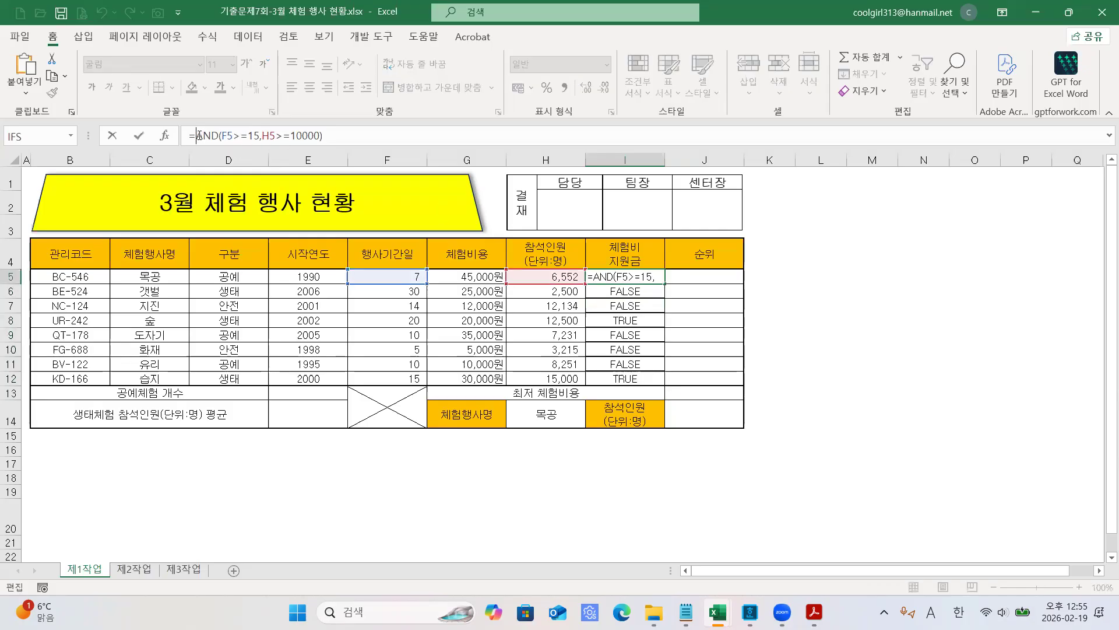
text(IF)
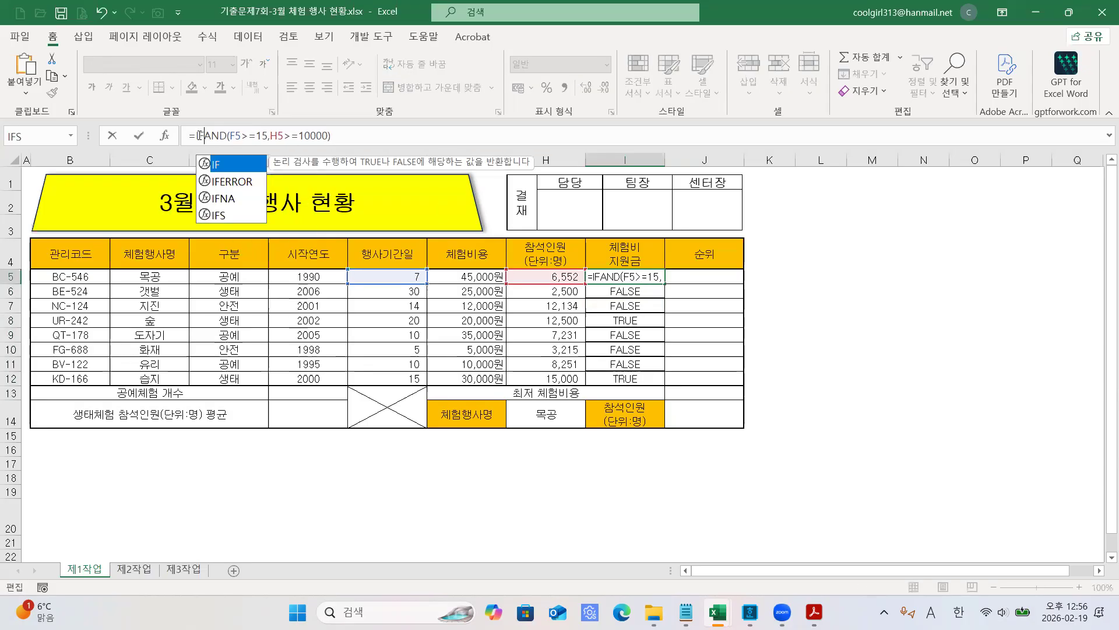
double_click(229, 169)
click(231, 166)
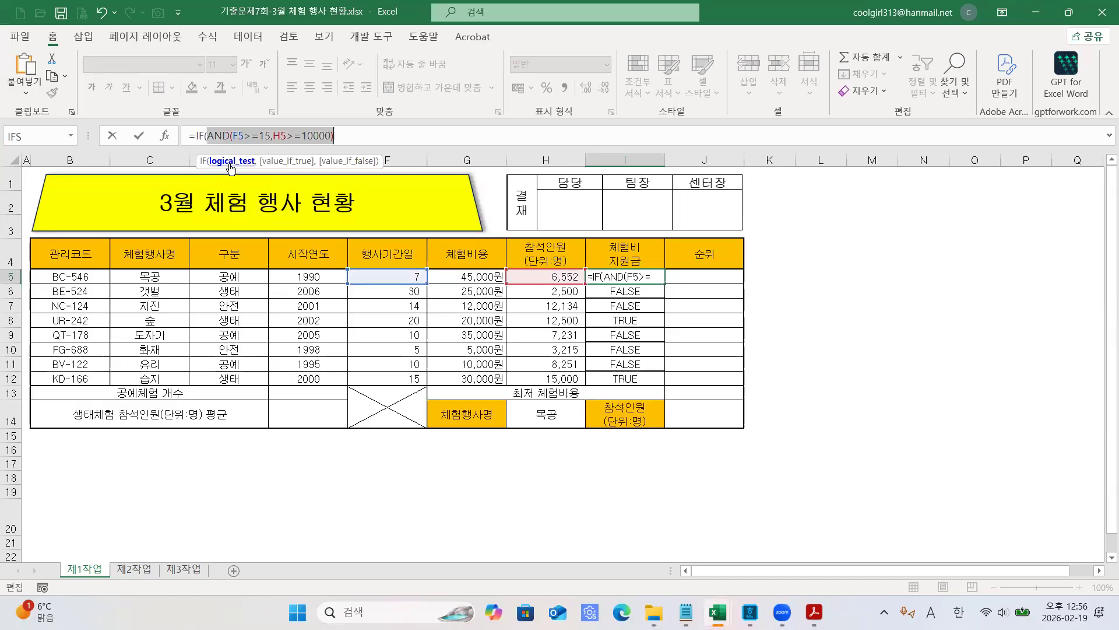
click(347, 133)
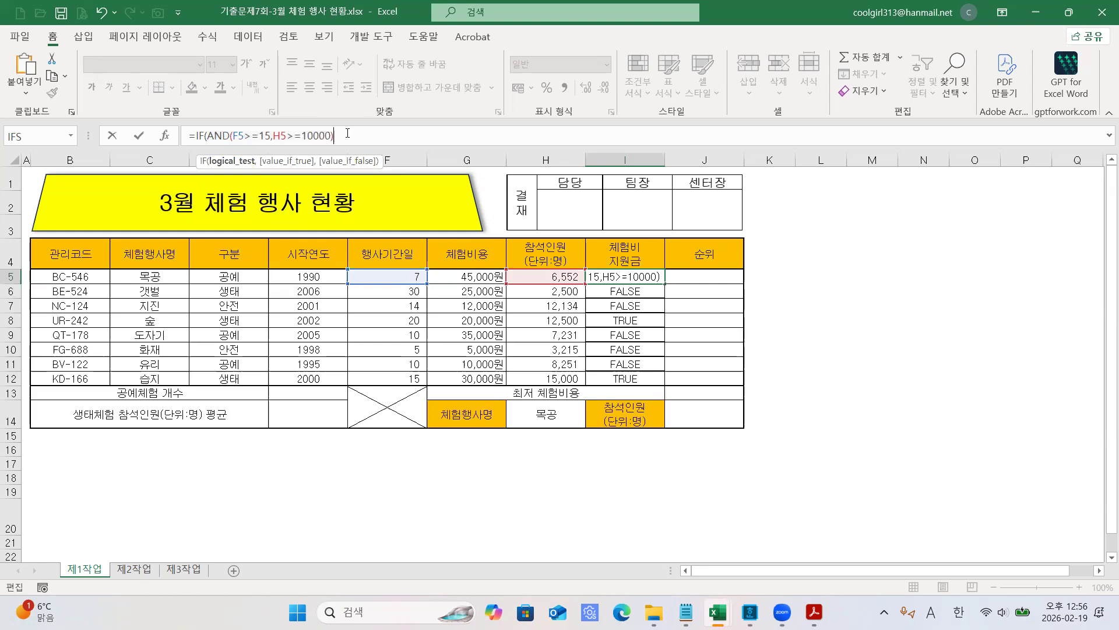
text(,)
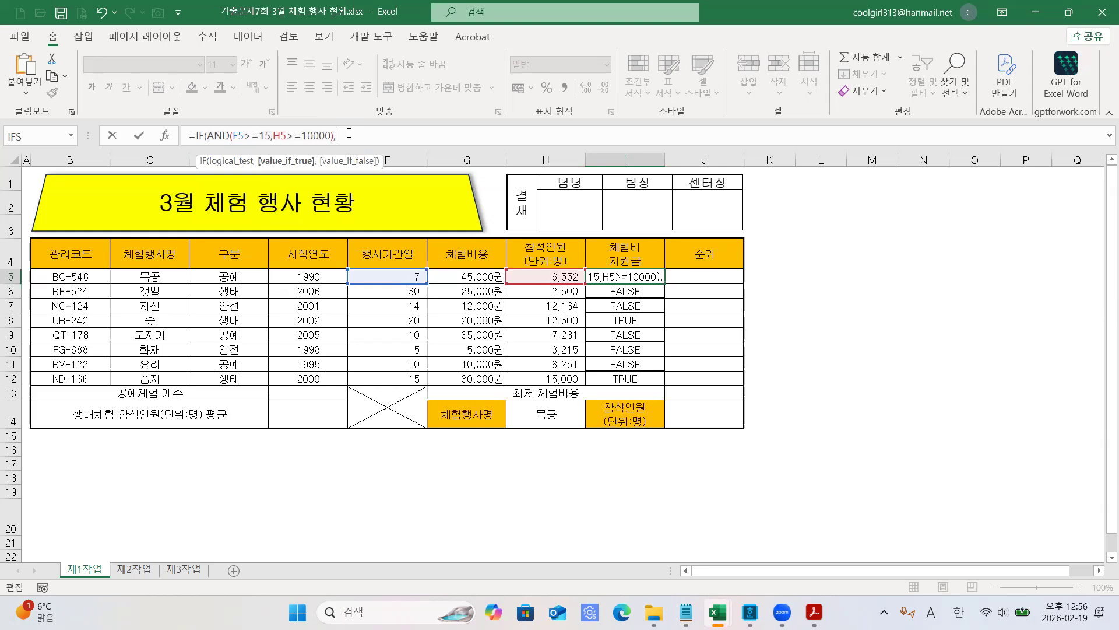
Complete I5's IF formula with G5*10% as the true result and G5*5% as the false result.
click(455, 280)
text(*)
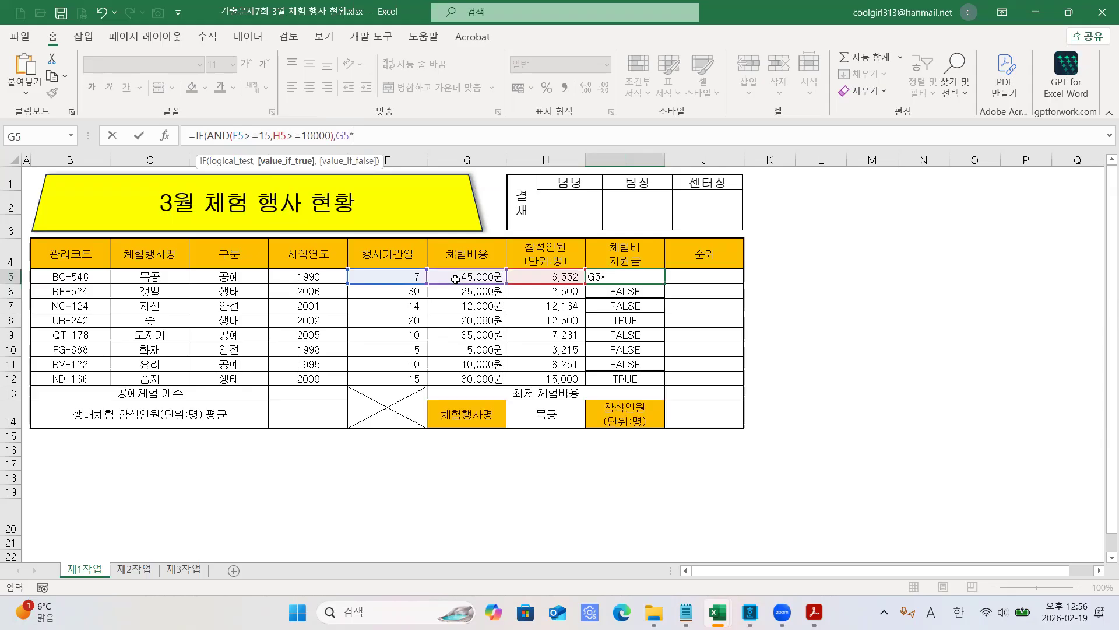
text(10%,)
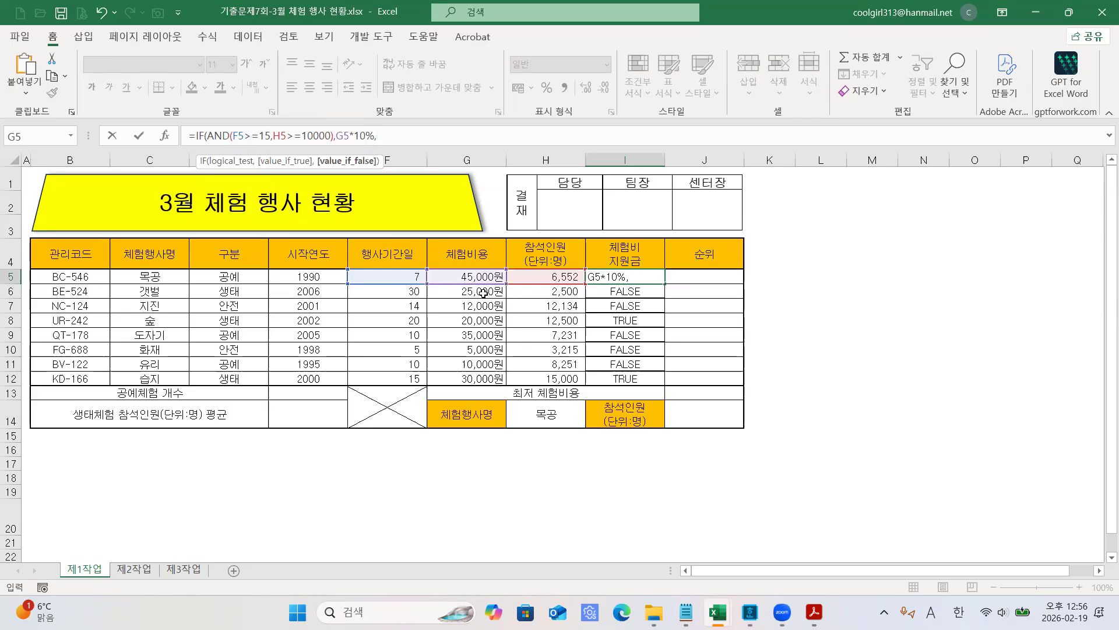
click(482, 278)
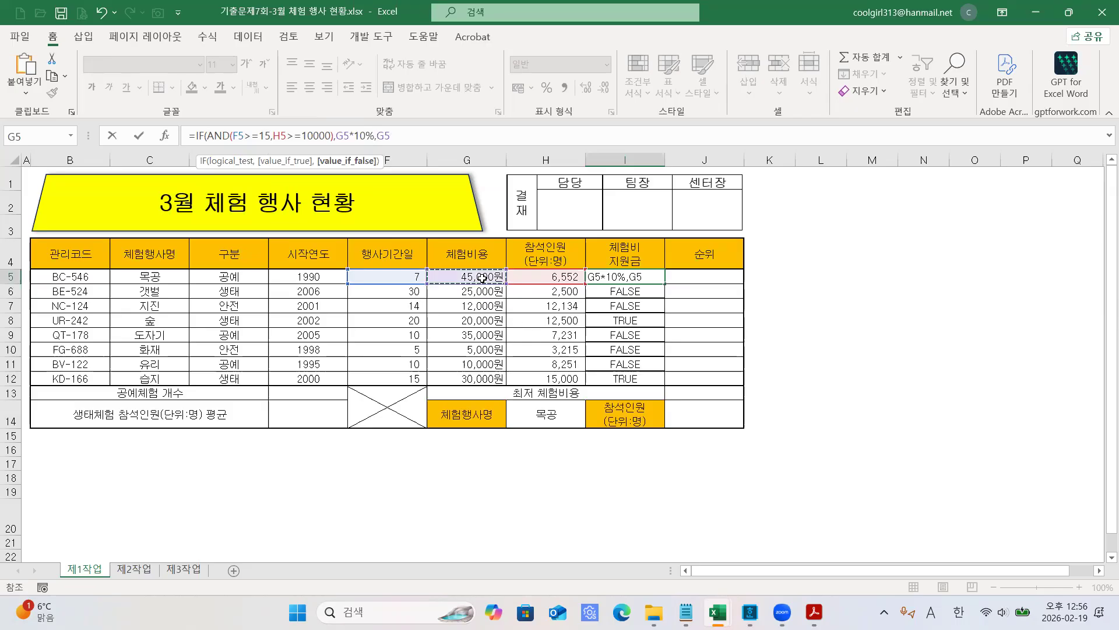
text(*5%)
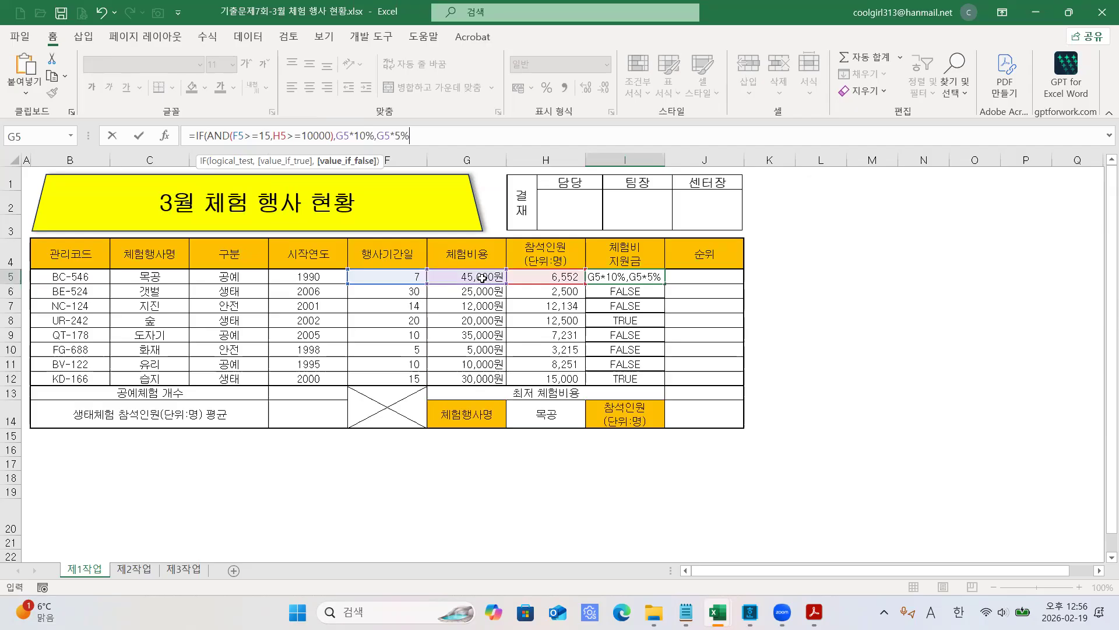
text())
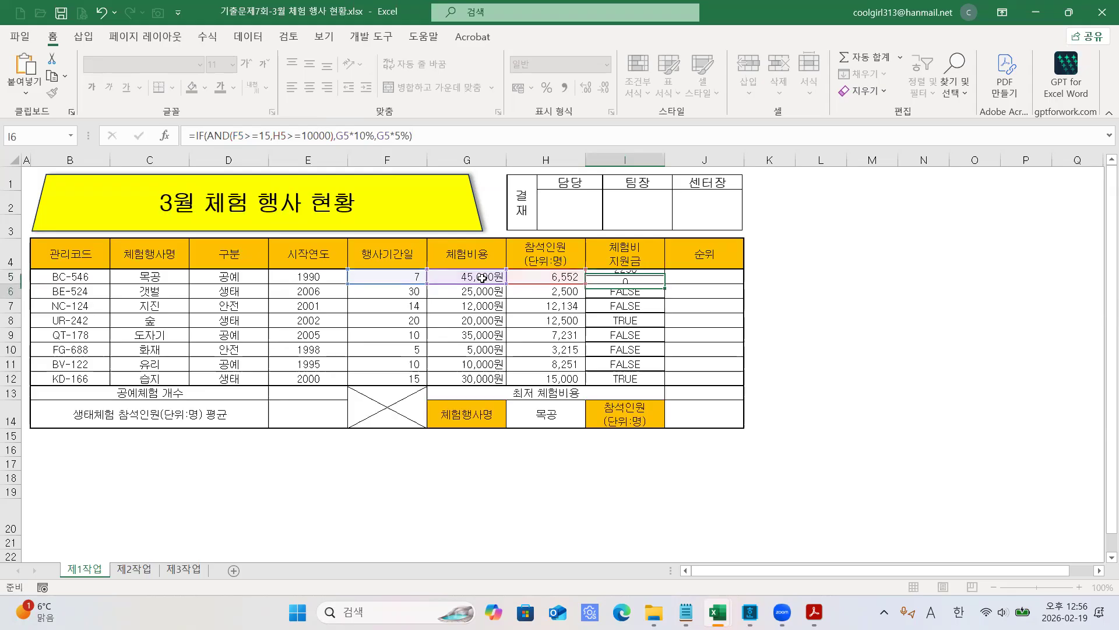
key(Return)
Fill I5's IF formula down through I12 and apply the comma number style to the 체험비 지원금 values.
click(646, 278)
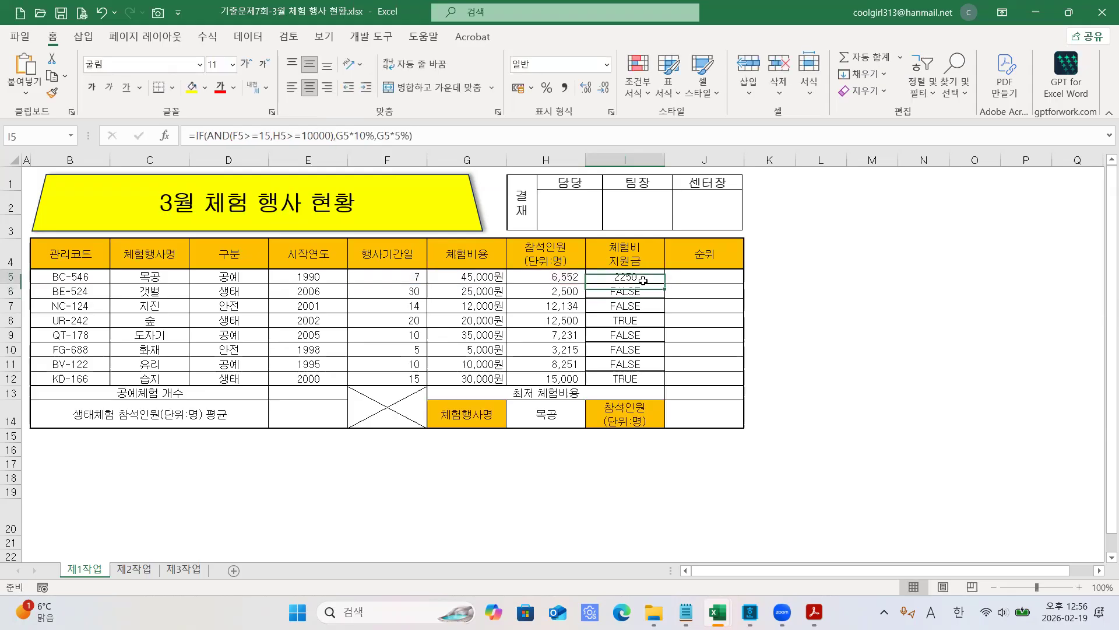
drag(665, 284, 667, 385)
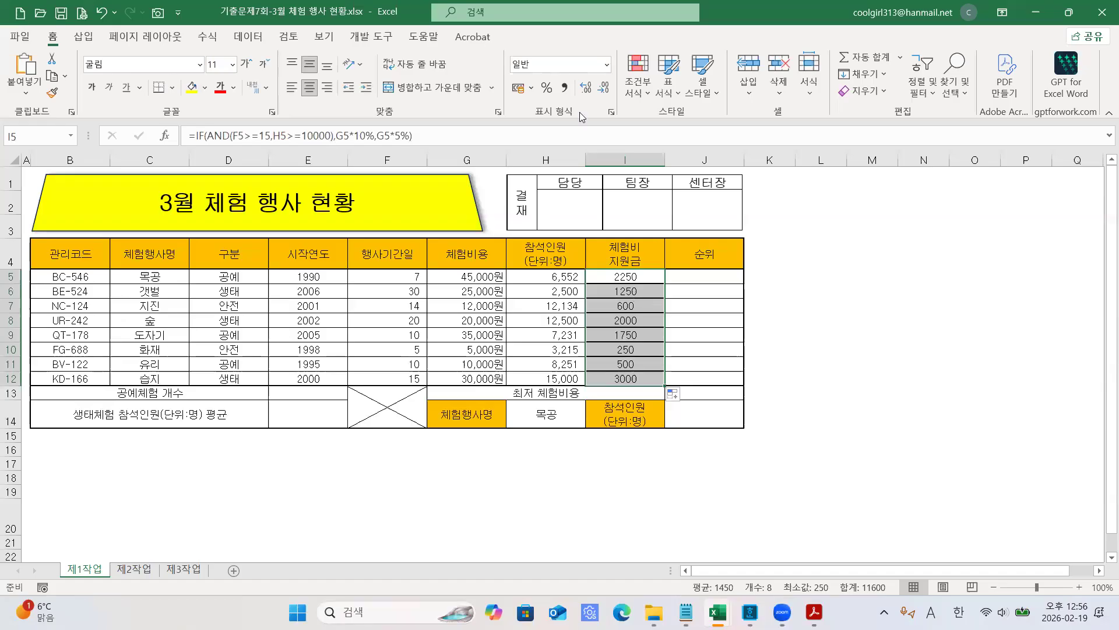
click(564, 88)
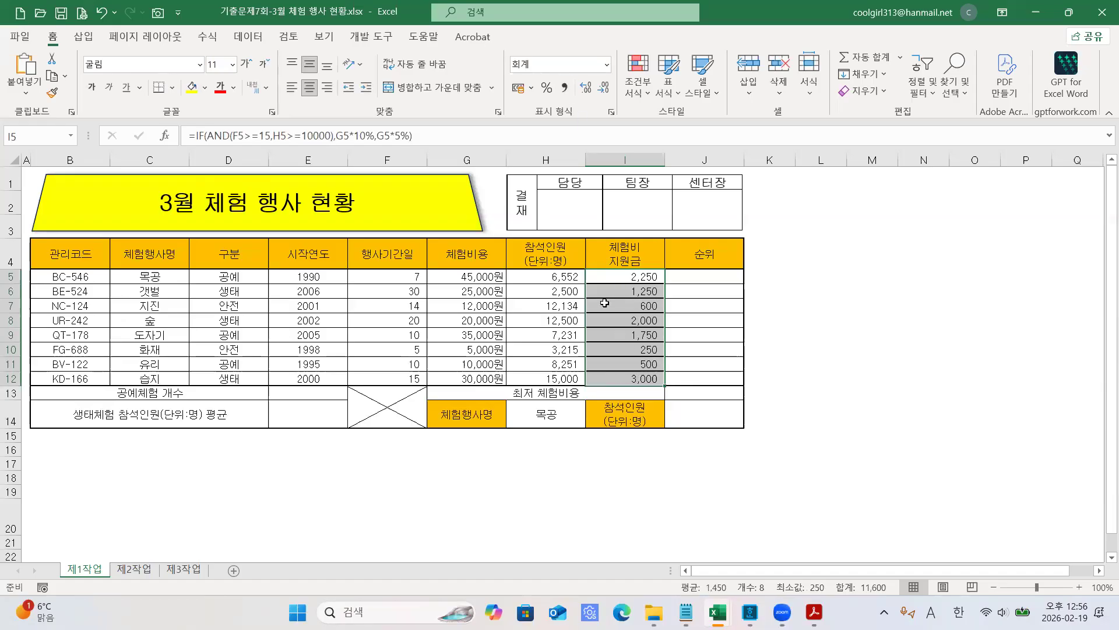
Apply all borders (모든 테두리) and a thick outside border (굵은 바깥쪽 테두리) to B5:J12.
drag(77, 278, 717, 379)
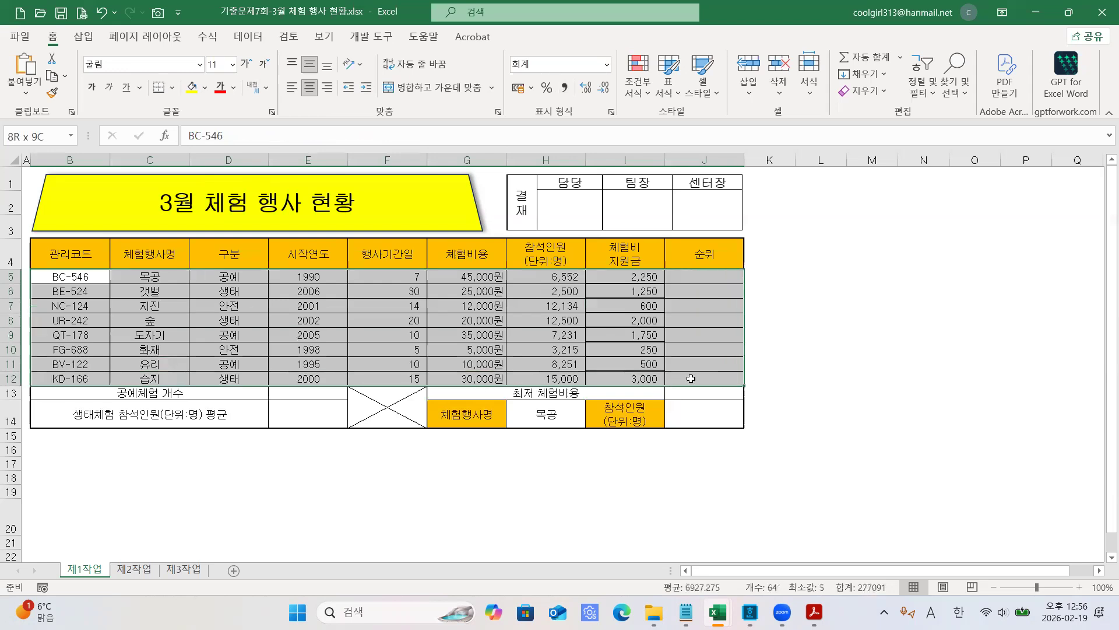
click(172, 87)
click(197, 238)
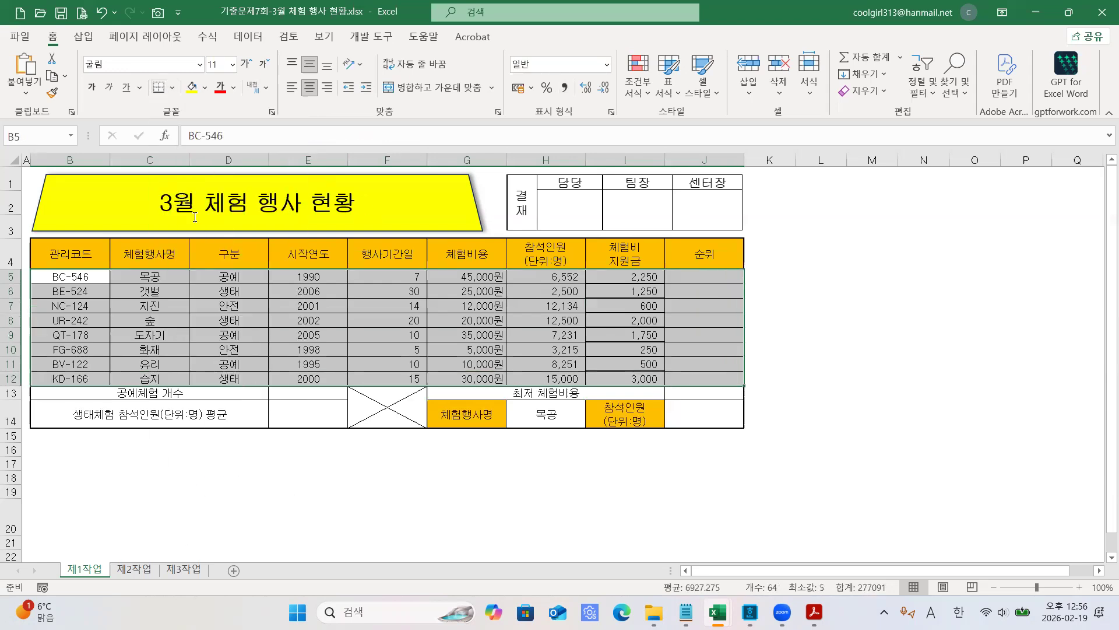
click(172, 88)
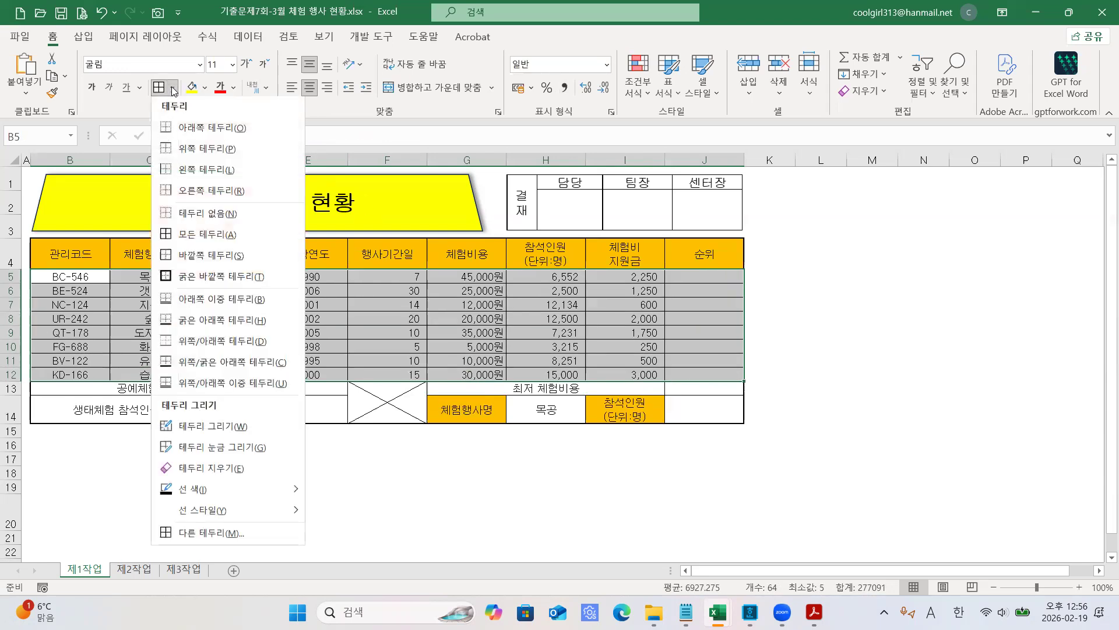
click(198, 278)
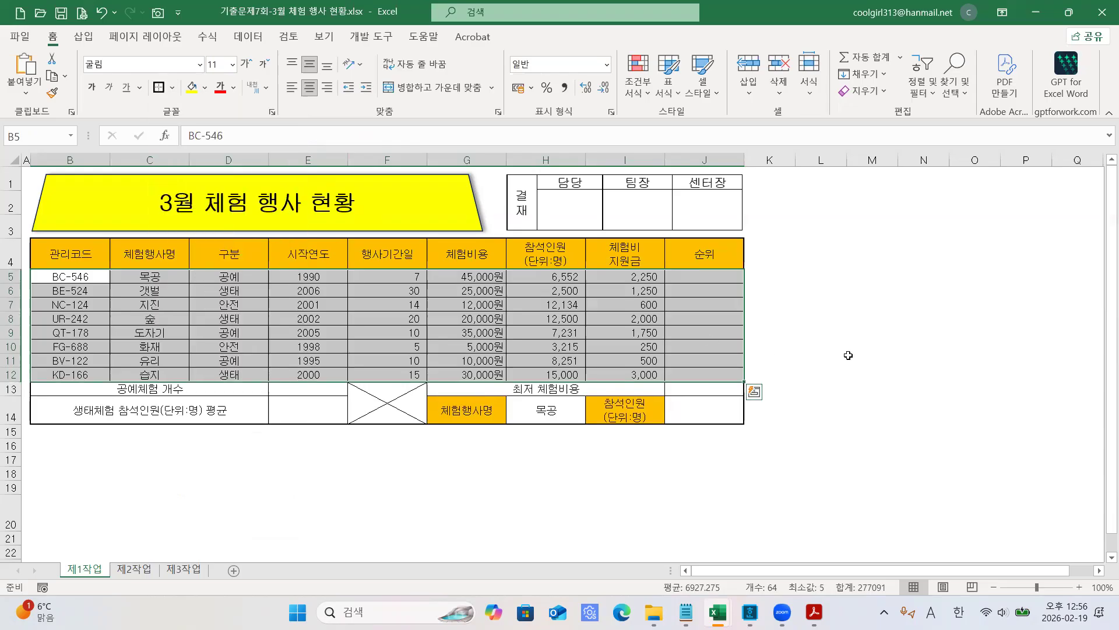
click(849, 358)
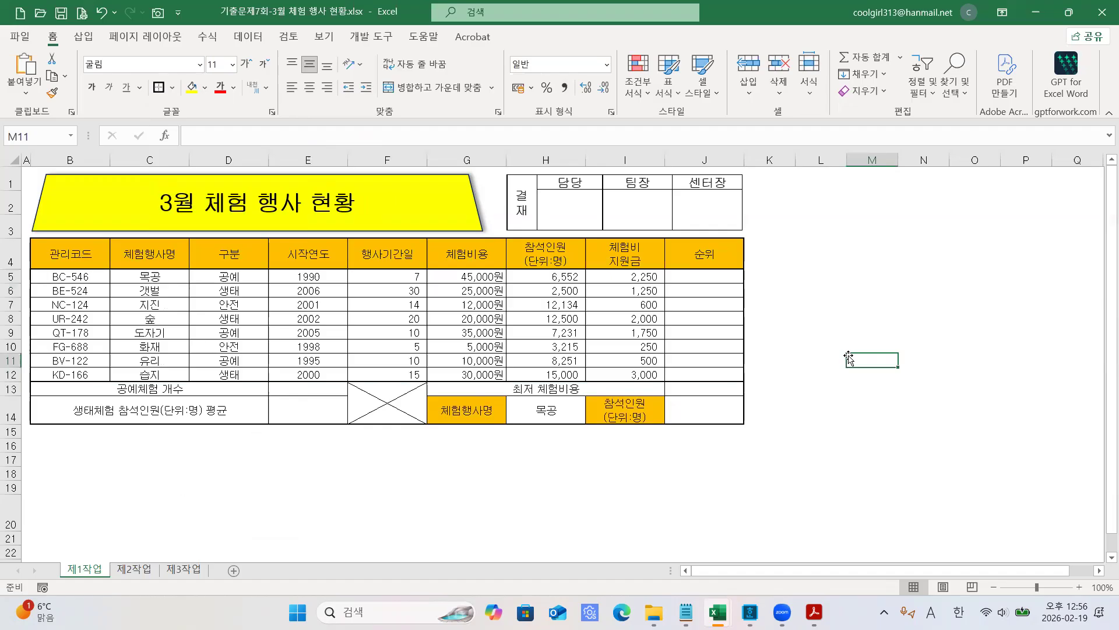